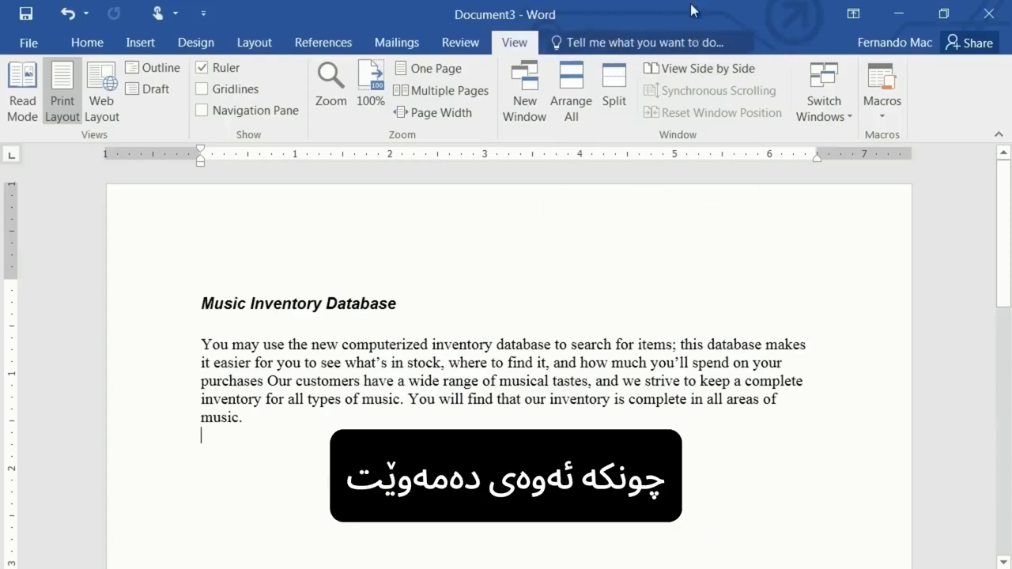
Step: Apply Bullets to the line below the paragraph by finding the command with "bull", and clear the stray "b" from the bullet
{"action": "type", "text": "b"}
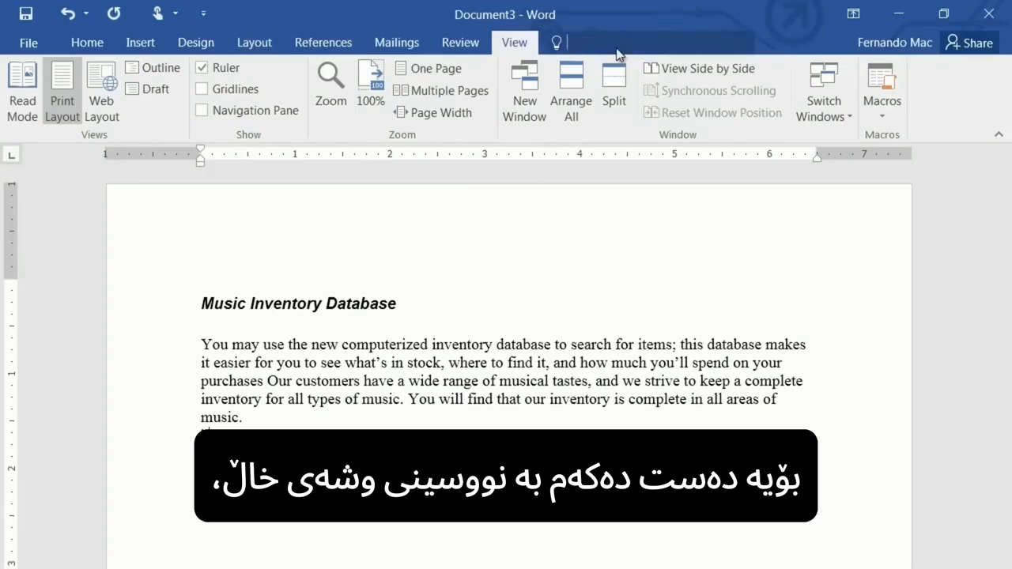
{"action": "left_click", "coordinate": [617, 52]}
{"action": "type", "text": "bull"}
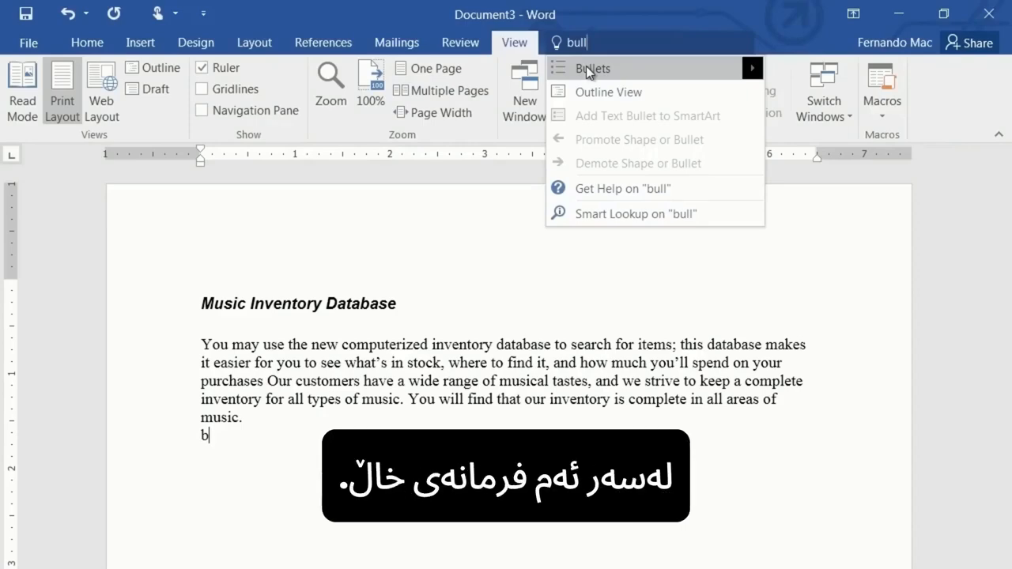
{"action": "left_click", "coordinate": [586, 67]}
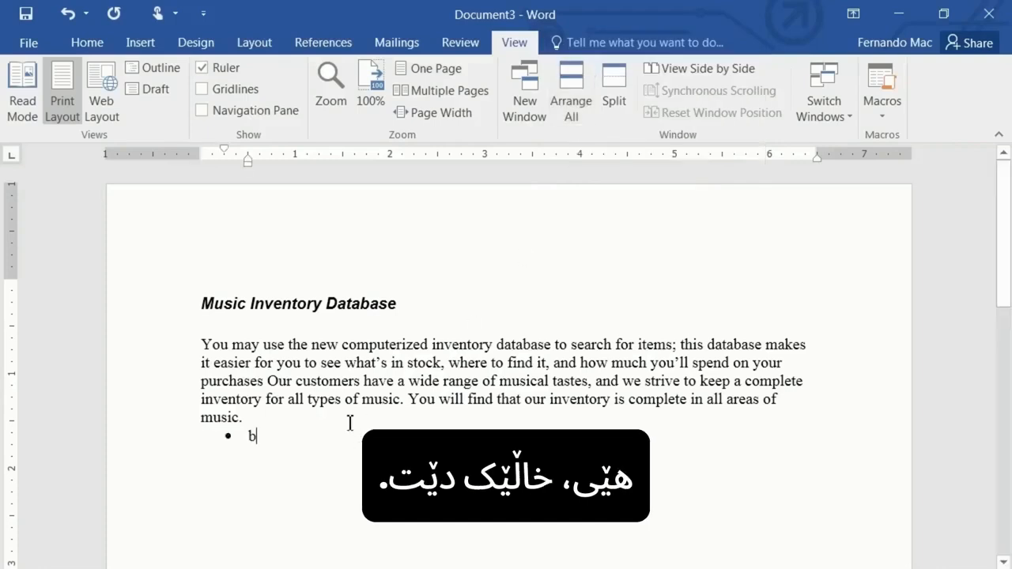
{"action": "key", "text": "BackSpace"}
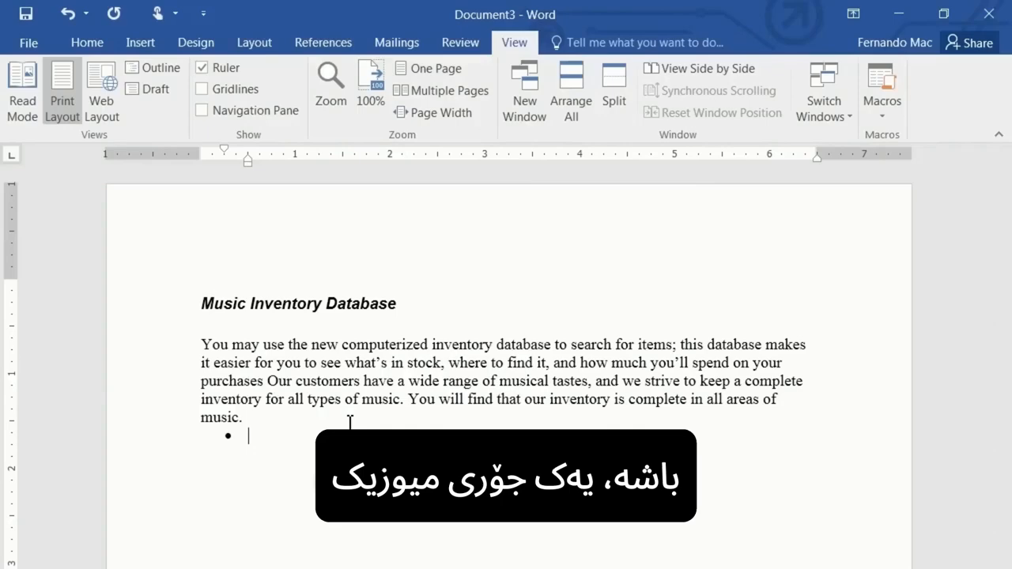
Step: Enter "Rock" as the first bullet, with "Rock & Roll" and "Headbanger Rock" as second-level bullets beneath it
{"action": "type", "text": "Rock"}
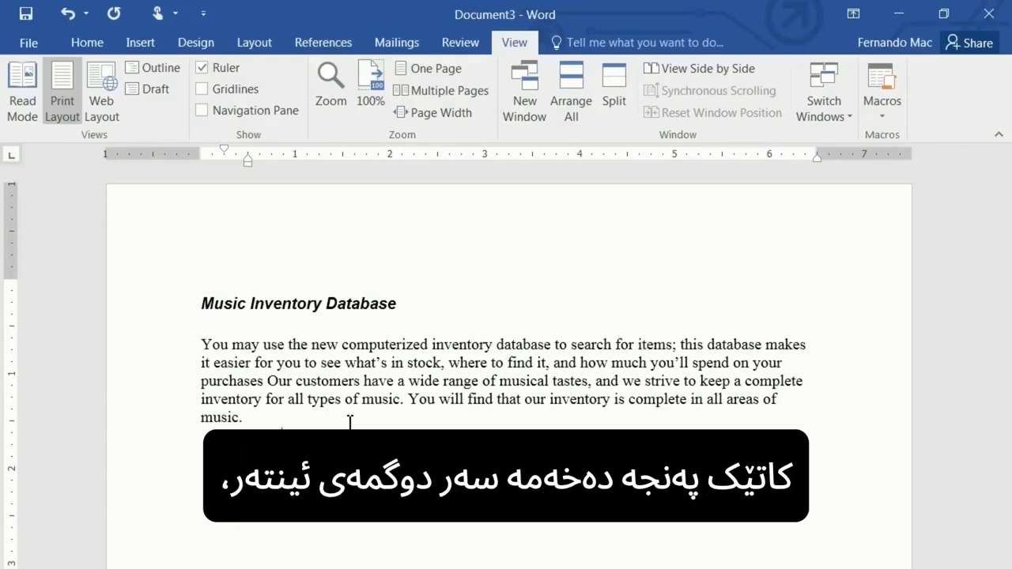
{"action": "key", "text": "Return"}
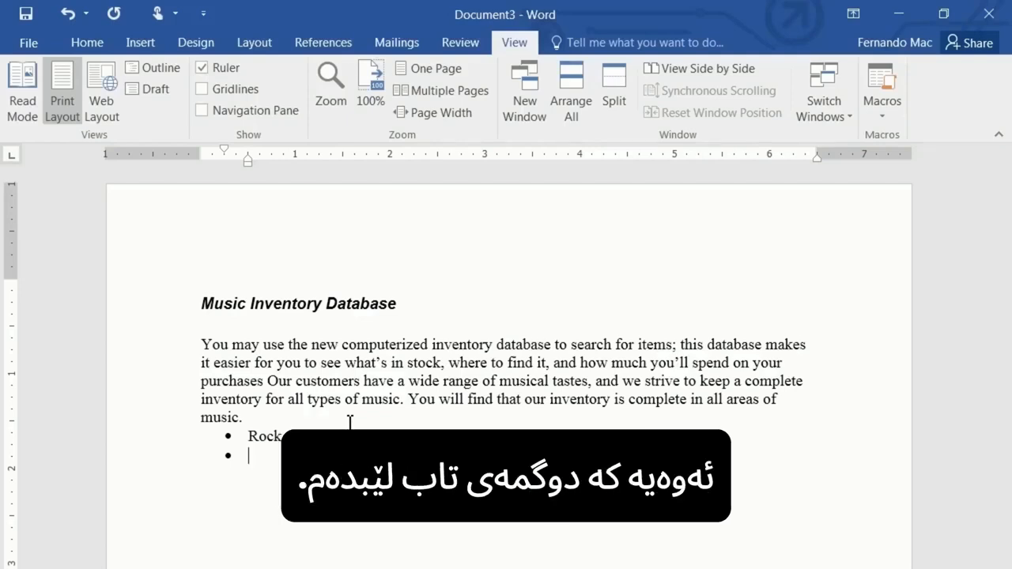
{"action": "key", "text": "Tab"}
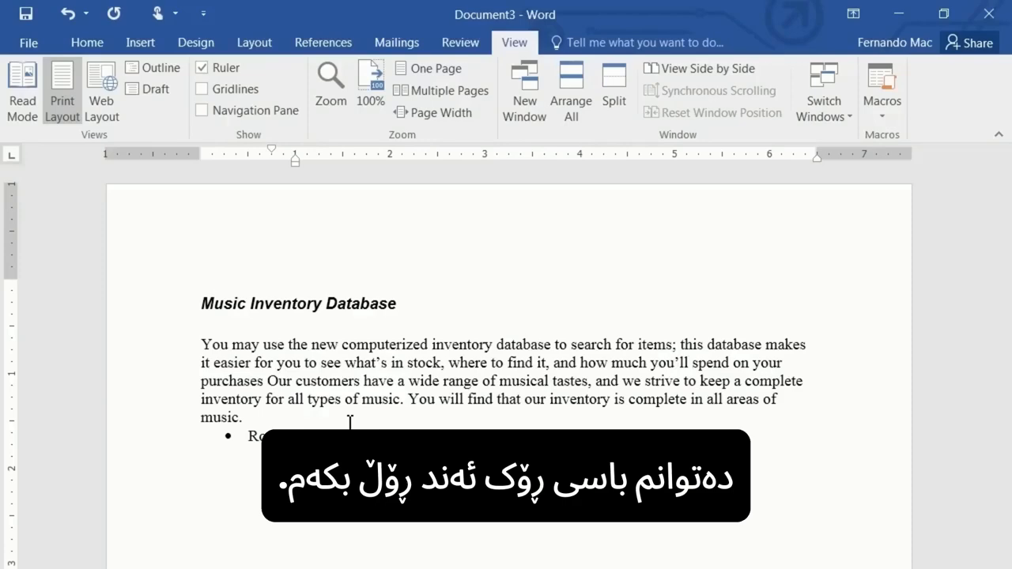
{"action": "type", "text": "& Roll Headban"}
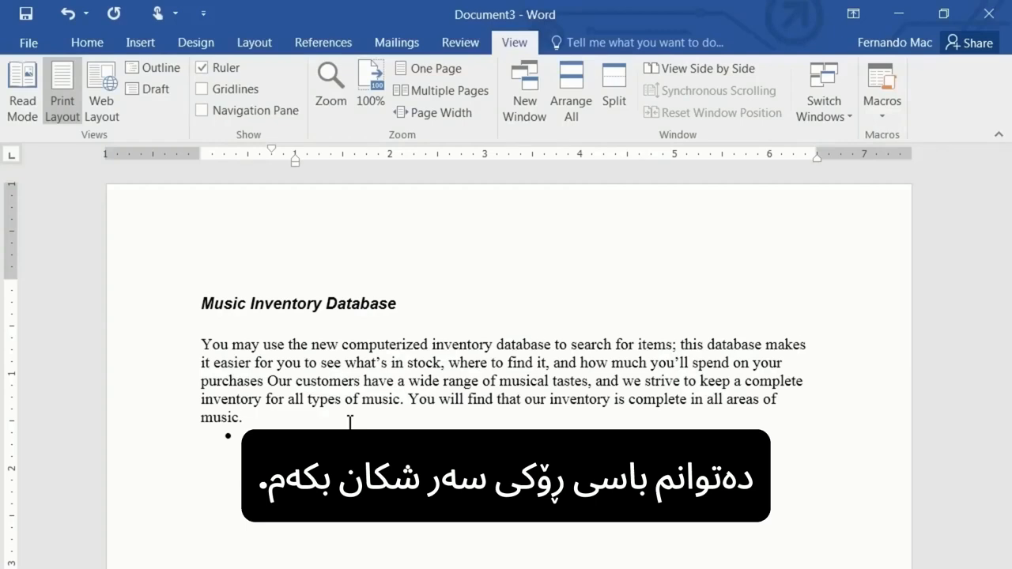
{"action": "type", "text": "ger Rock"}
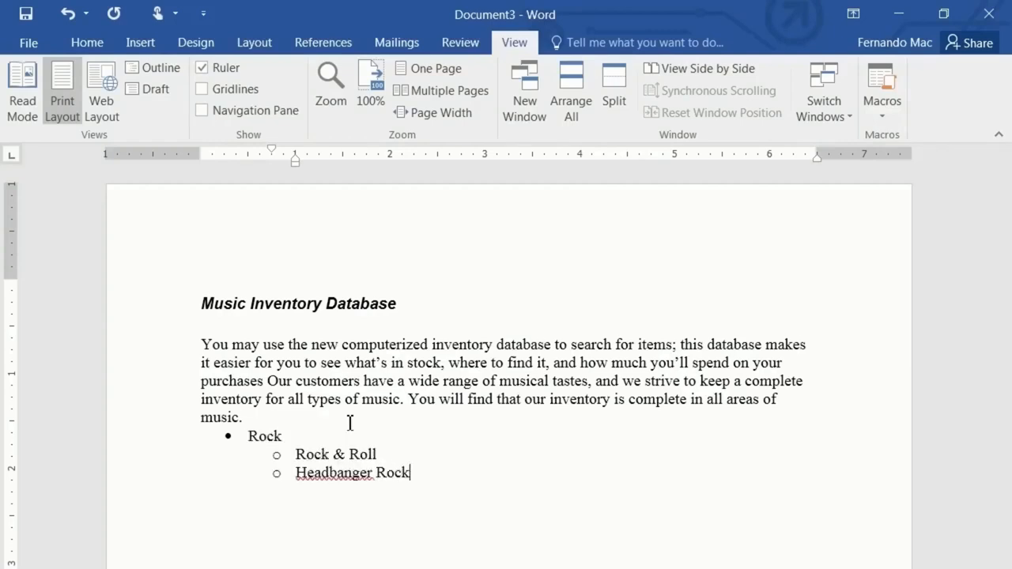
Step: Return to the first bullet level after "Headbanger Rock" and add the bullets "Gospel" and "Jazz"
{"action": "key", "text": "Return"}
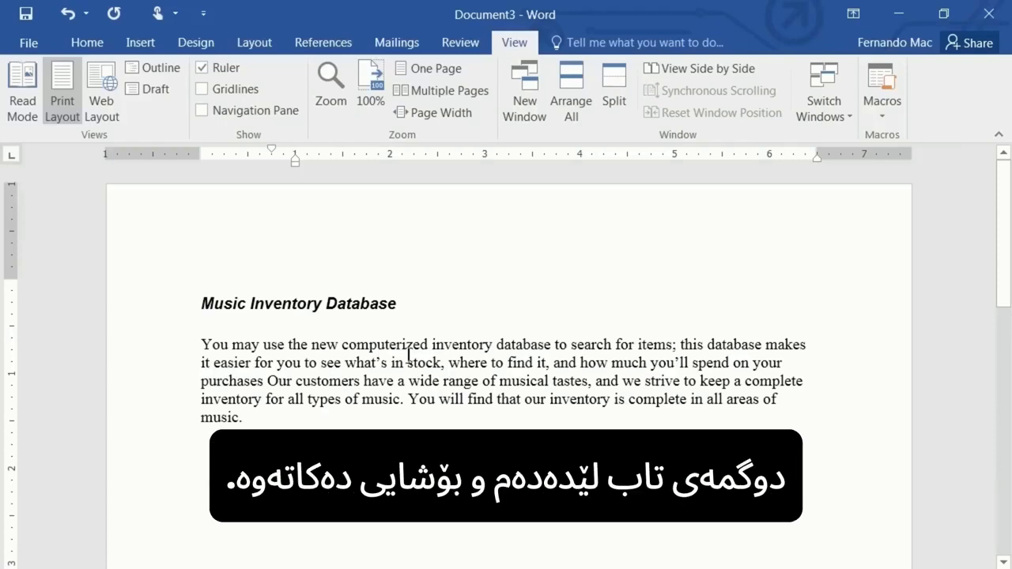
{"action": "key", "text": "Tab"}
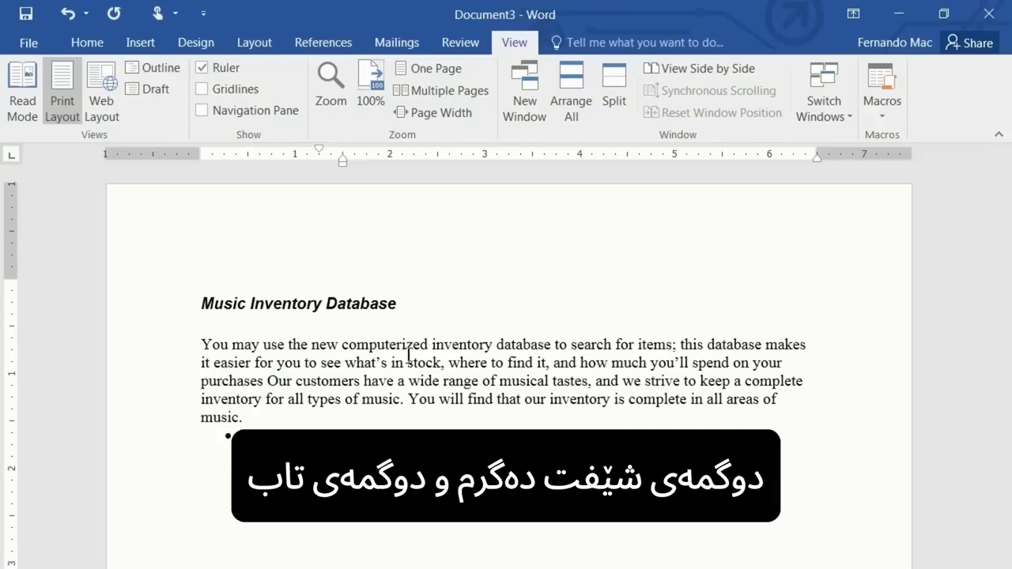
{"action": "key", "text": "shift+Tab"}
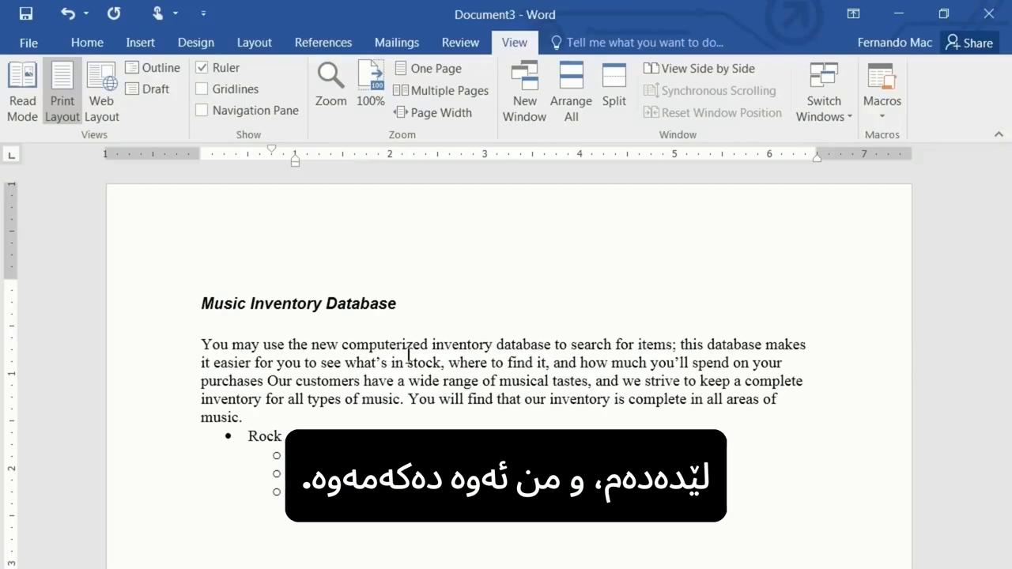
{"action": "key", "text": "shift+Tab"}
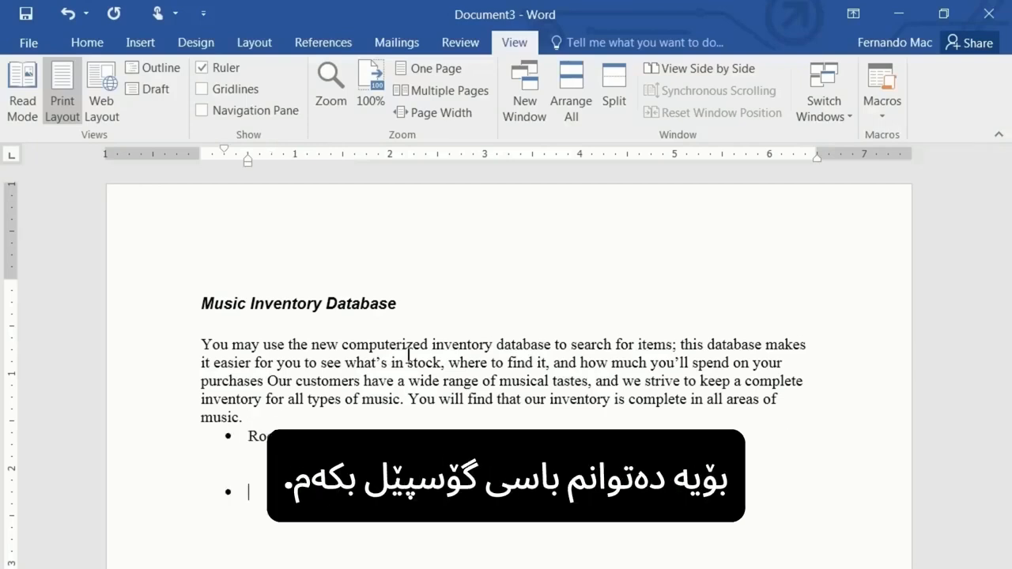
{"action": "type", "text": "Go"}
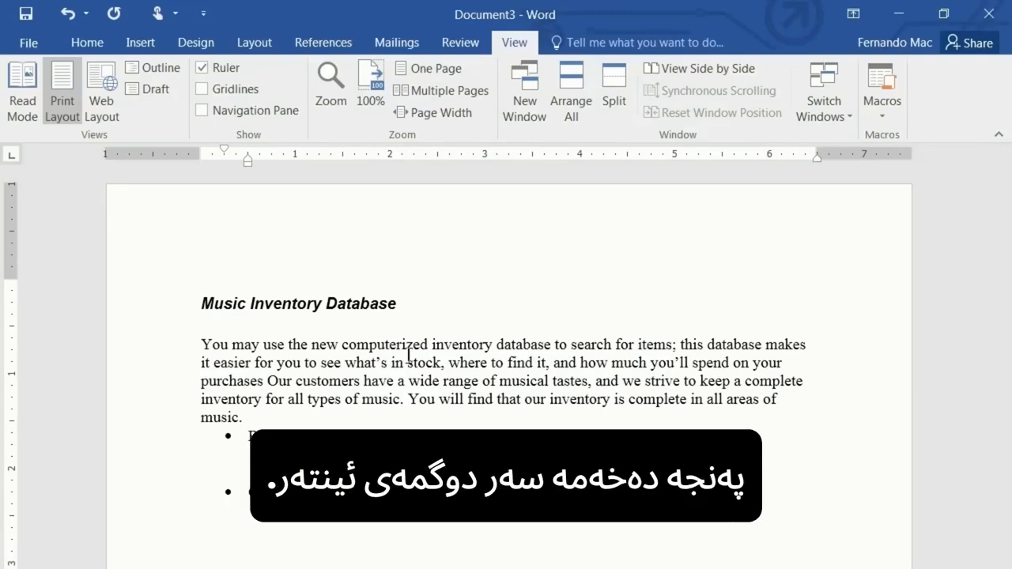
{"action": "key", "text": "Return"}
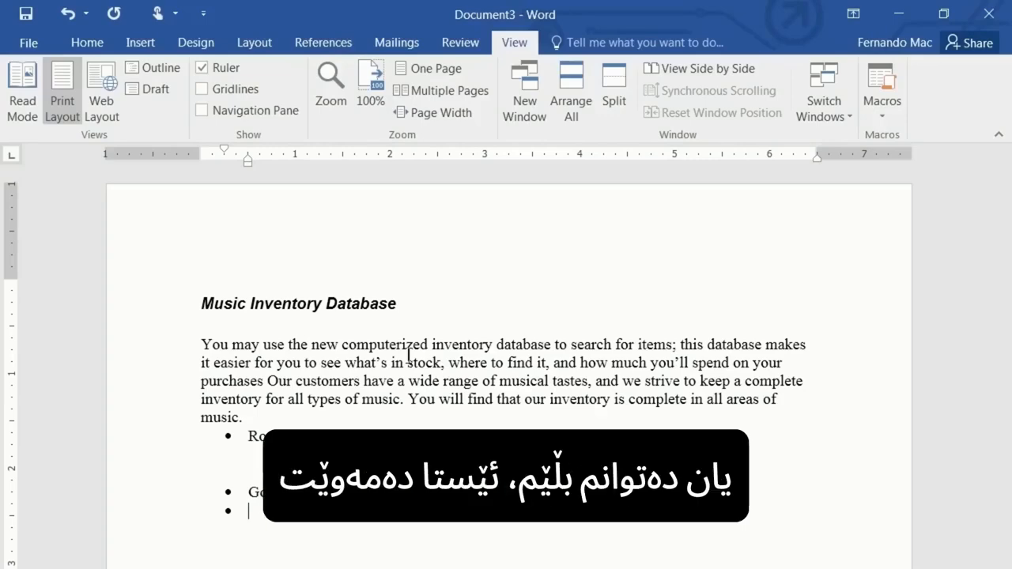
{"action": "type", "text": "Jazz"}
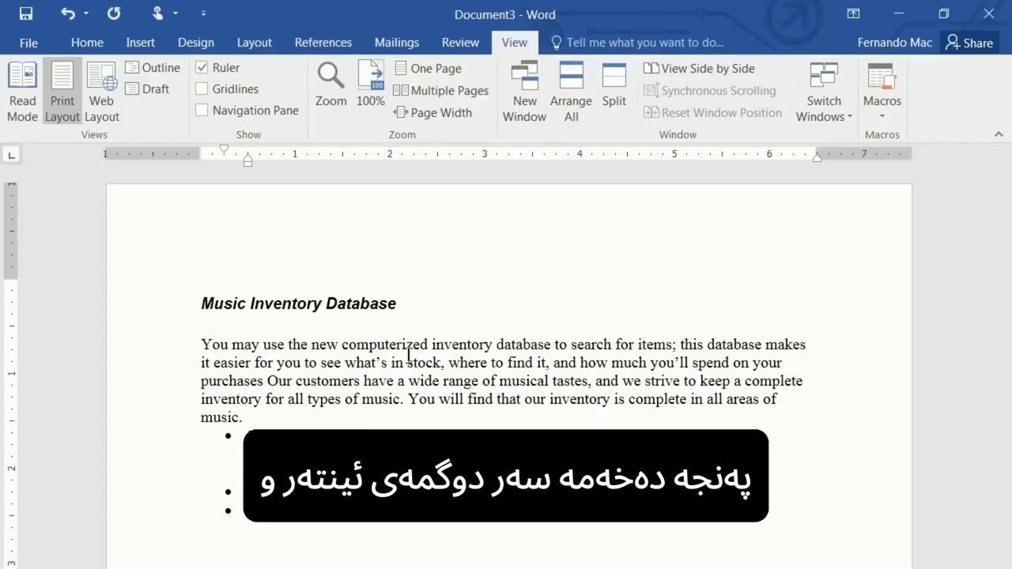
Step: Add "Swing" and "Bebop" as second-level bullets under "Jazz"
{"action": "key", "text": "Return"}
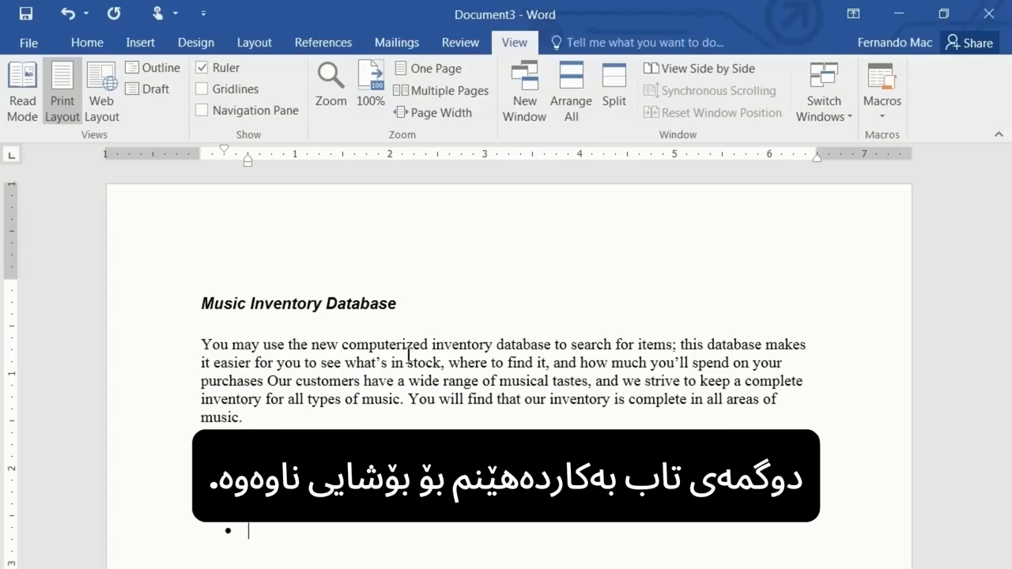
{"action": "key", "text": "Tab"}
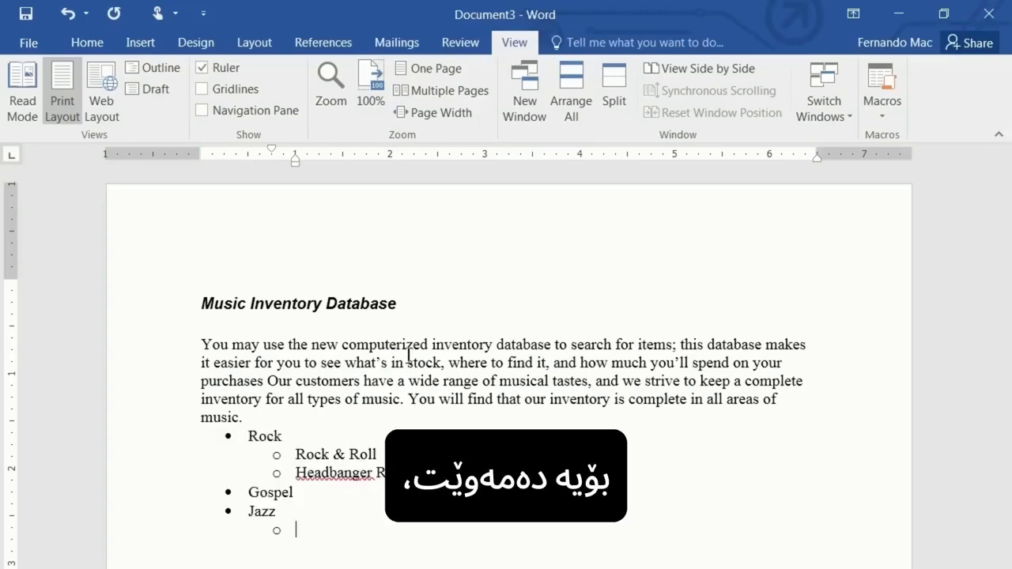
{"action": "type", "text": "Swing"}
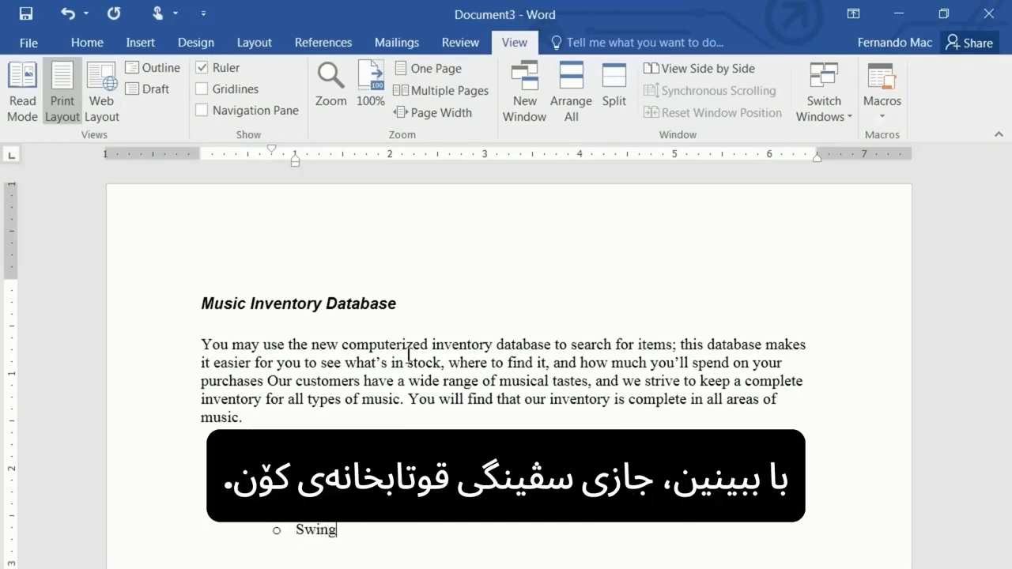
{"action": "key", "text": "Return"}
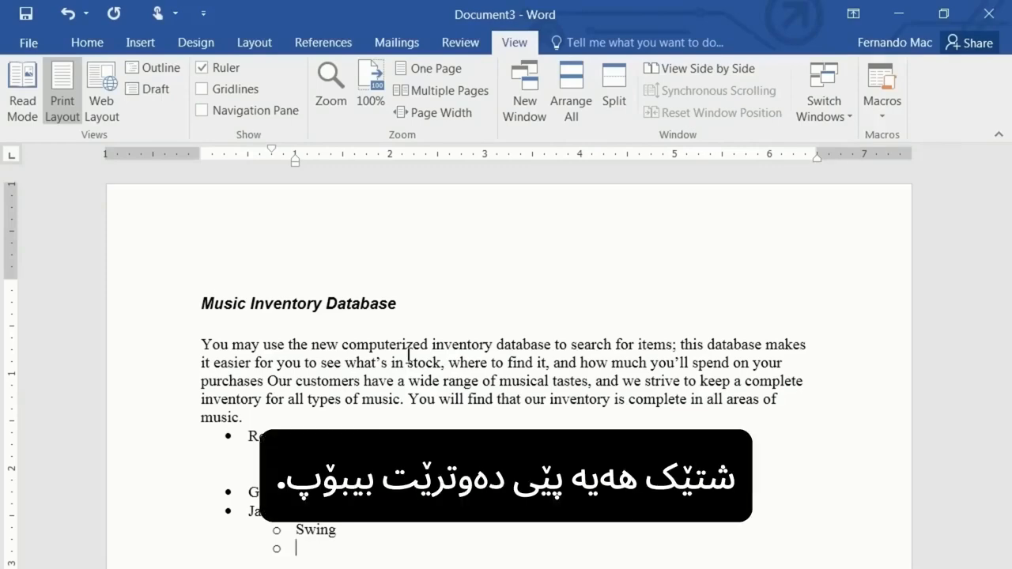
{"action": "type", "text": "Be"}
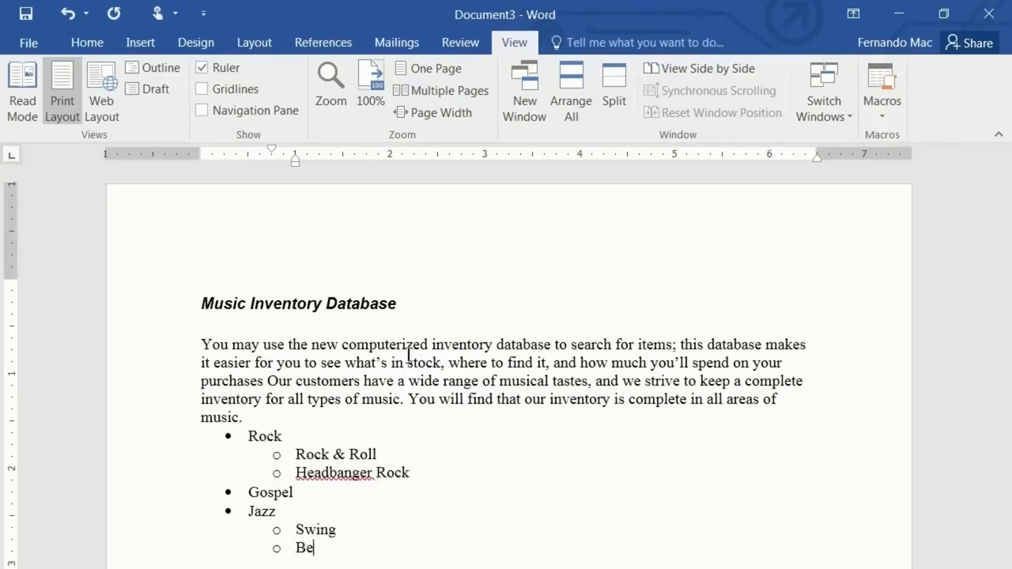
{"action": "type", "text": "bop"}
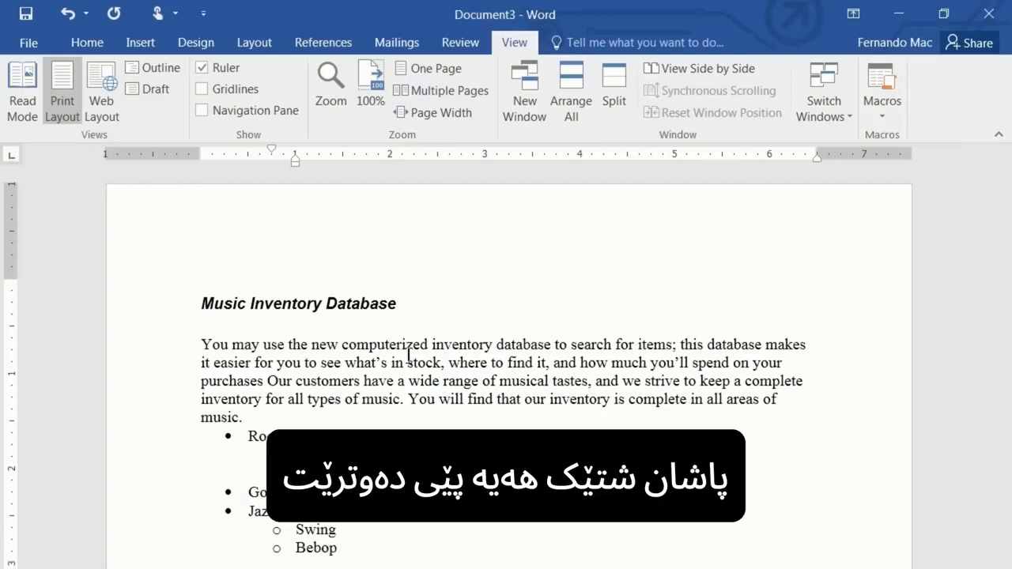
Step: Continue the Jazz sub-list with "Post Bop", "Modern" and "Soft Jazz", and start an empty bullet below them
{"action": "key", "text": "Return"}
{"action": "type", "text": "Post N"}
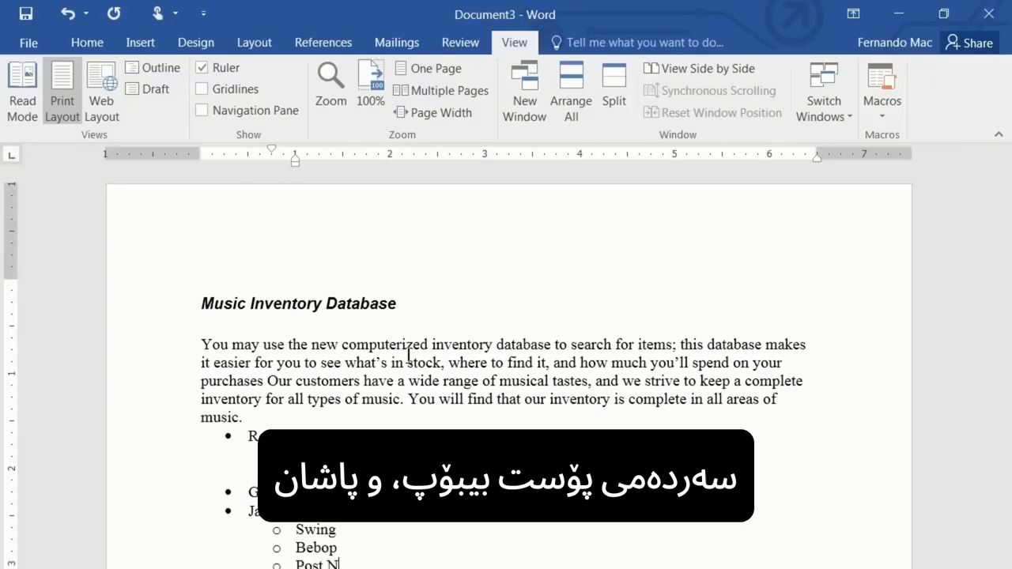
{"action": "key", "text": "BackSpace"}
{"action": "type", "text": "Bop"}
{"action": "key", "text": "Return"}
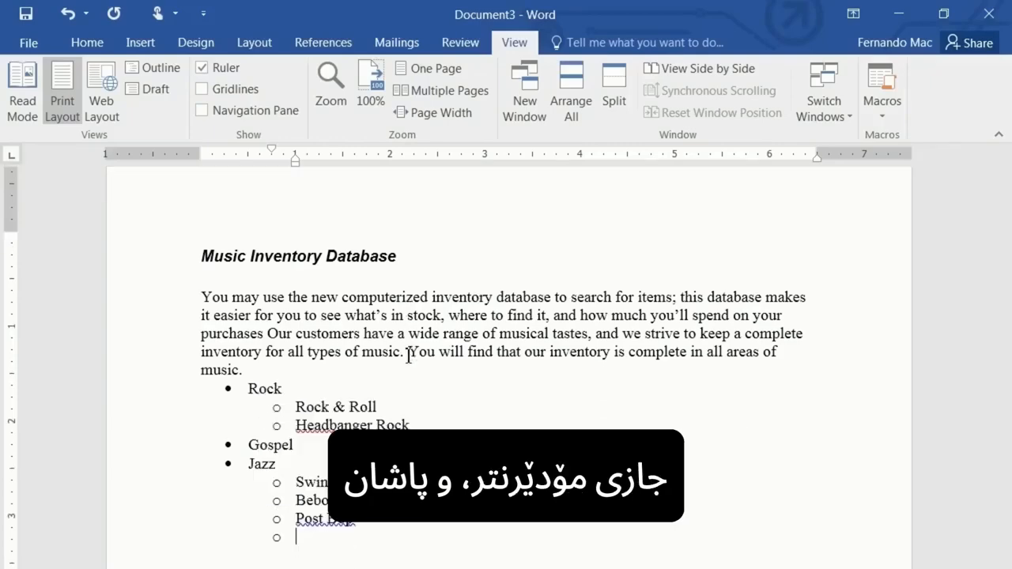
{"action": "type", "text": "Modern"}
{"action": "key", "text": "Return"}
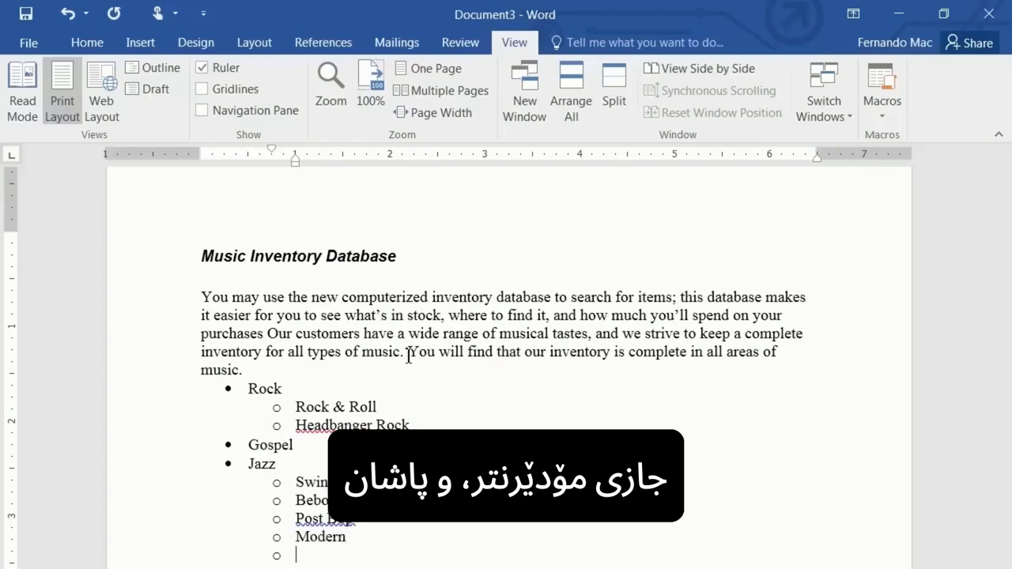
{"action": "type", "text": "Soft "}
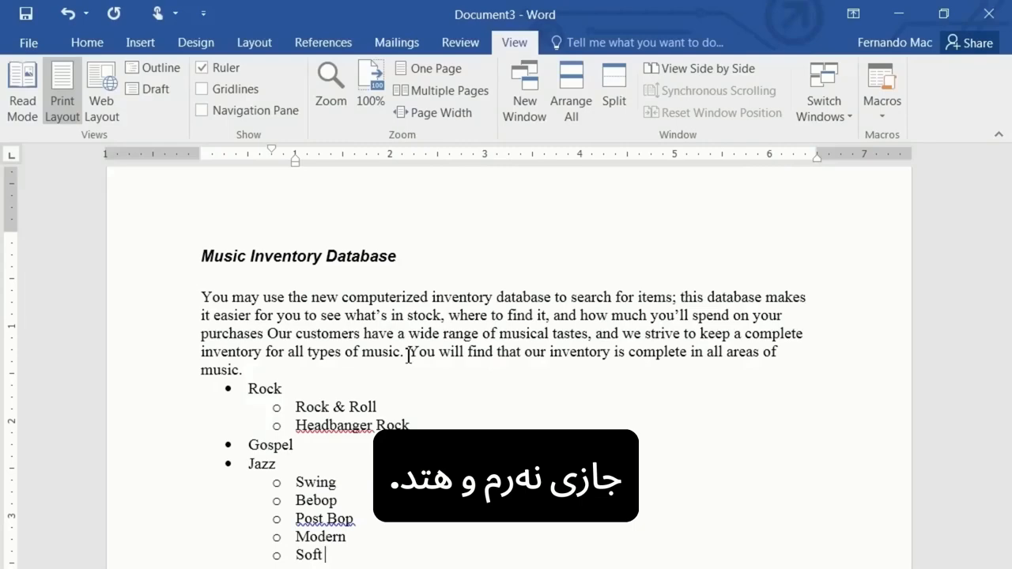
{"action": "type", "text": "Jazz"}
{"action": "key", "text": "Return"}
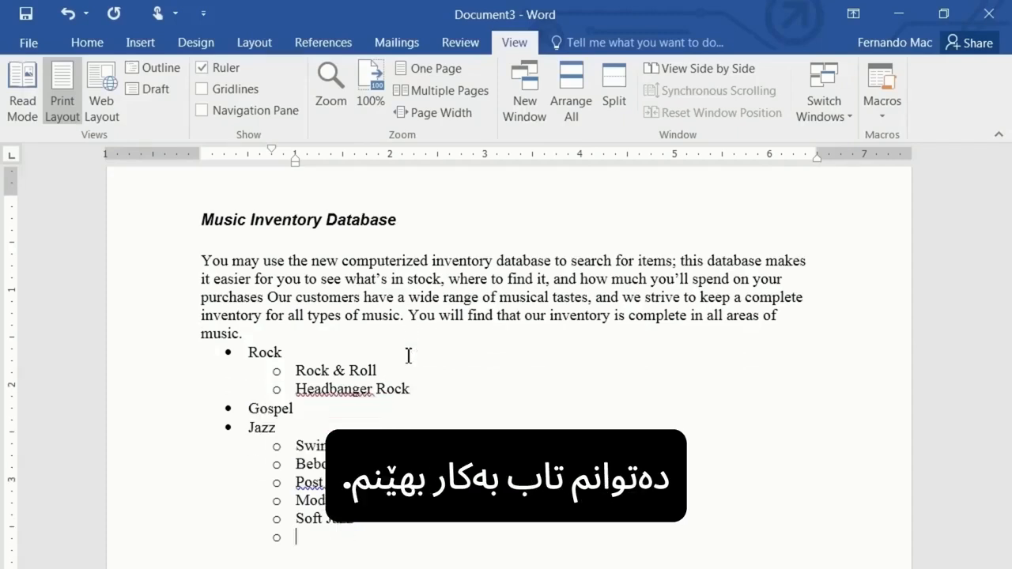
Step: Demote the empty bullet below "Soft Jazz" five levels, and promote it back to the second level
{"action": "key", "text": "Tab"}
{"action": "key", "text": "Tab"}
{"action": "key", "text": "Tab"}
{"action": "key", "text": "Tab"}
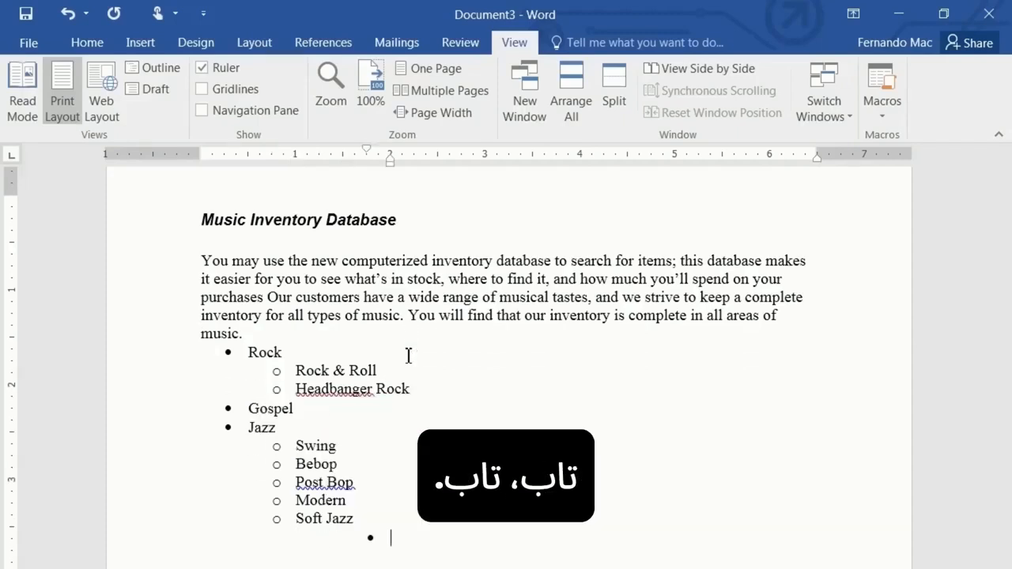
{"action": "key", "text": "Tab"}
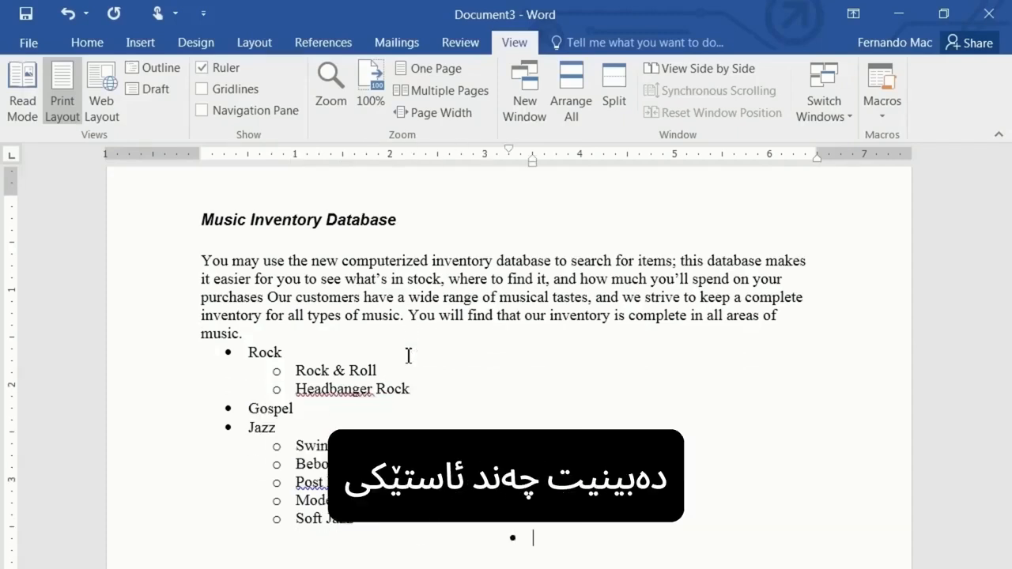
{"action": "key", "text": "shift+Tab"}
{"action": "key", "text": "shift+Tab"}
{"action": "key", "text": "shift+Tab"}
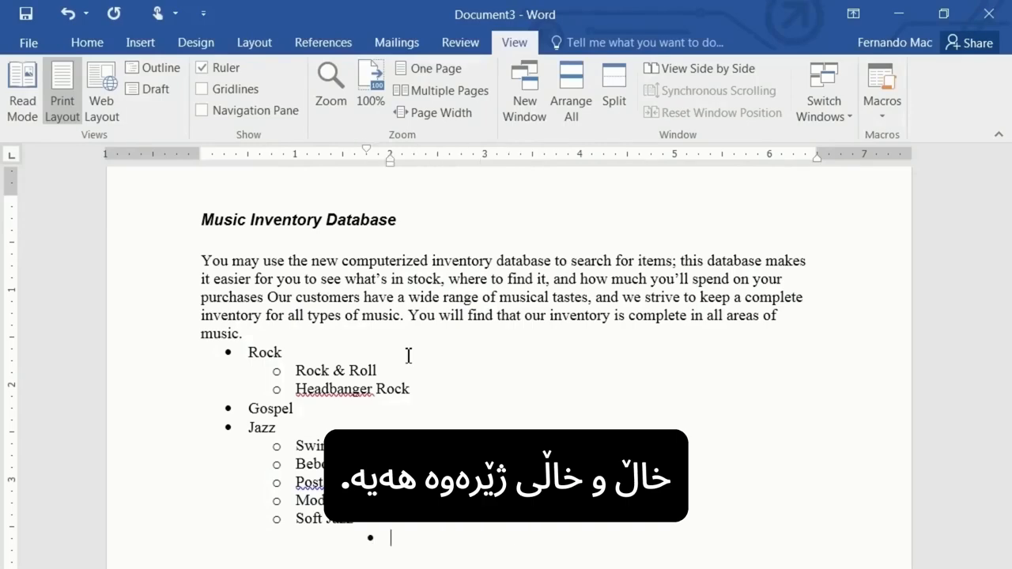
{"action": "key", "text": "shift+Tab"}
{"action": "key", "text": "shift+Tab"}
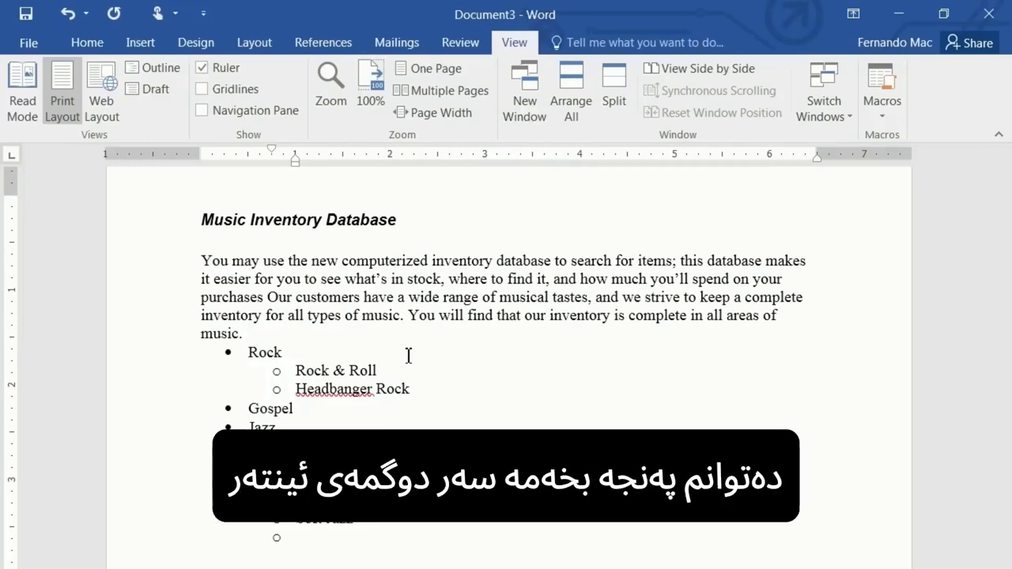
Step: End the bulleted list below "Soft Jazz", and reapply Bullets to the empty line
{"action": "key", "text": "Return"}
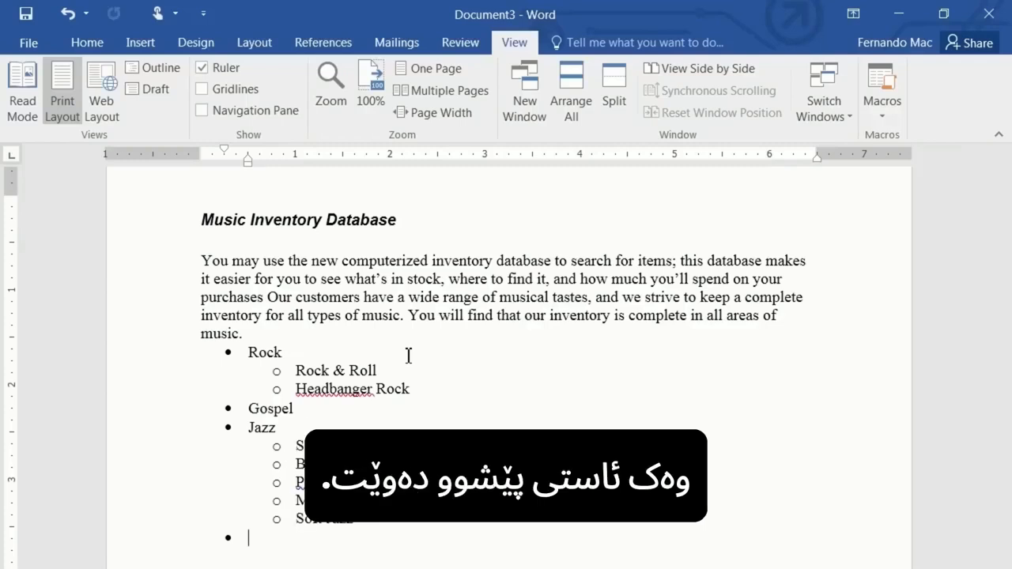
{"action": "key", "text": "Return"}
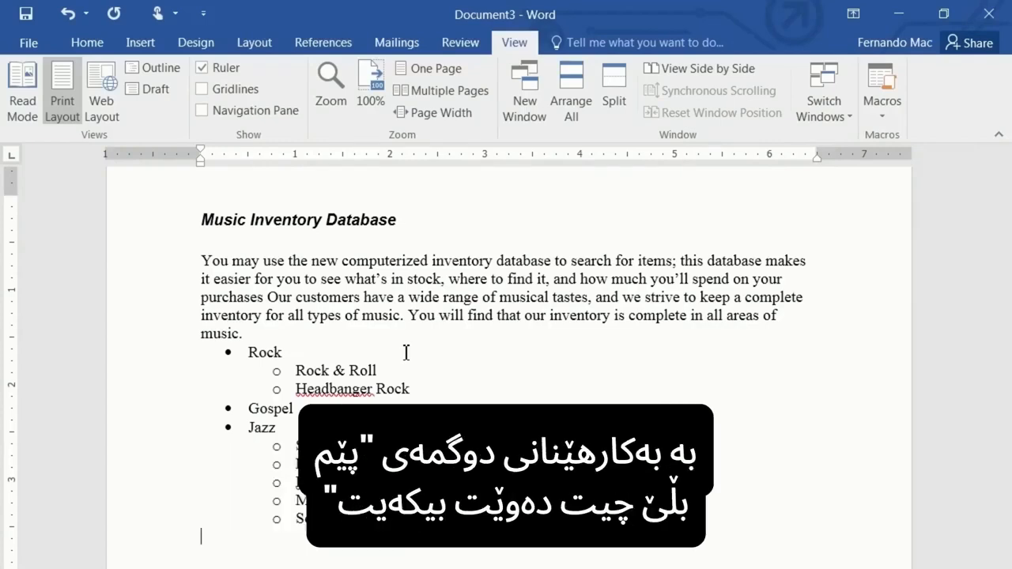
{"action": "left_click", "coordinate": [635, 50]}
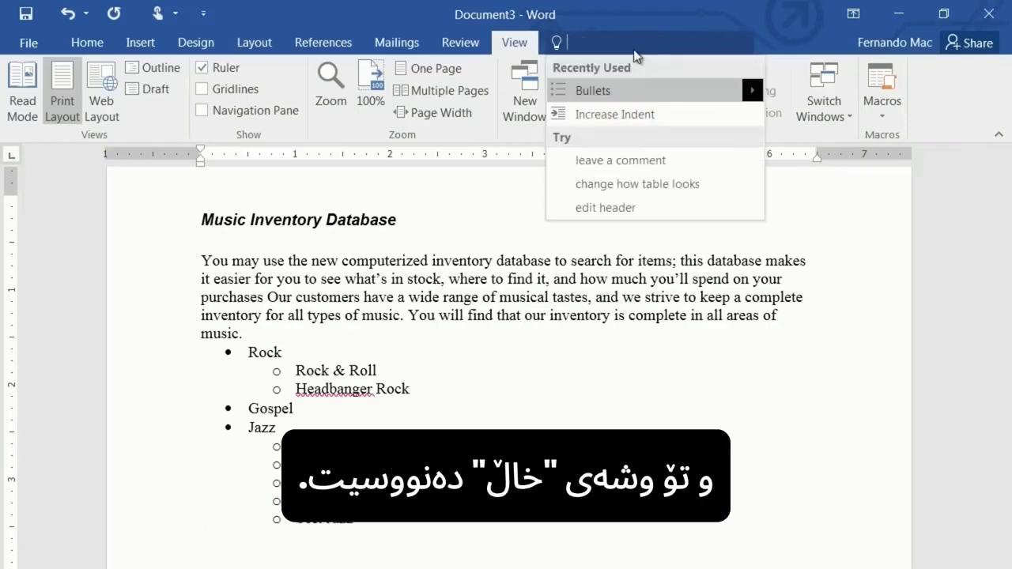
{"action": "mouse_move", "coordinate": [610, 92]}
{"action": "left_click", "coordinate": [610, 93]}
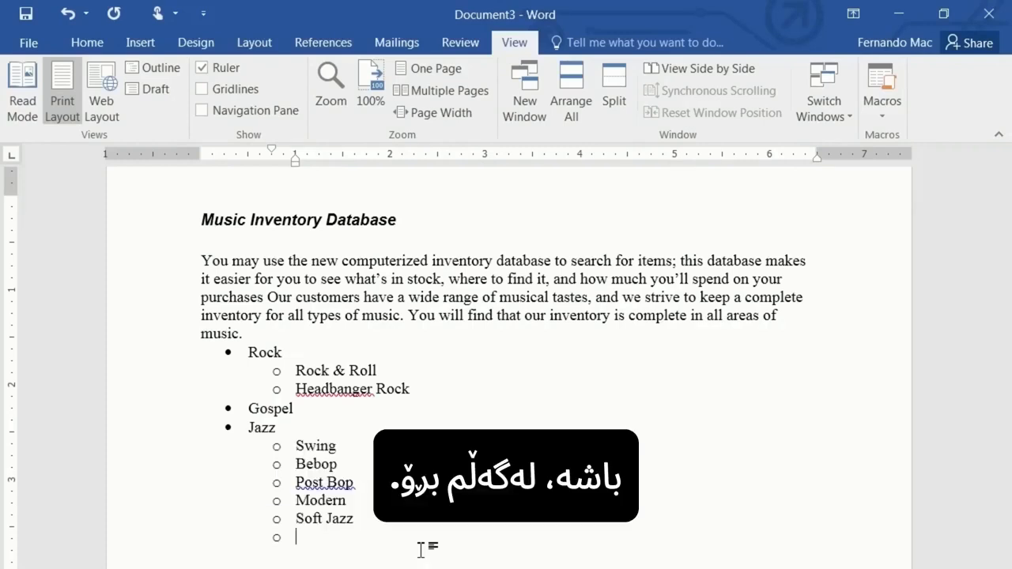
Step: End the bulleted list below "Soft Jazz", leaving an unformatted empty line for new content
{"action": "key", "text": "Return"}
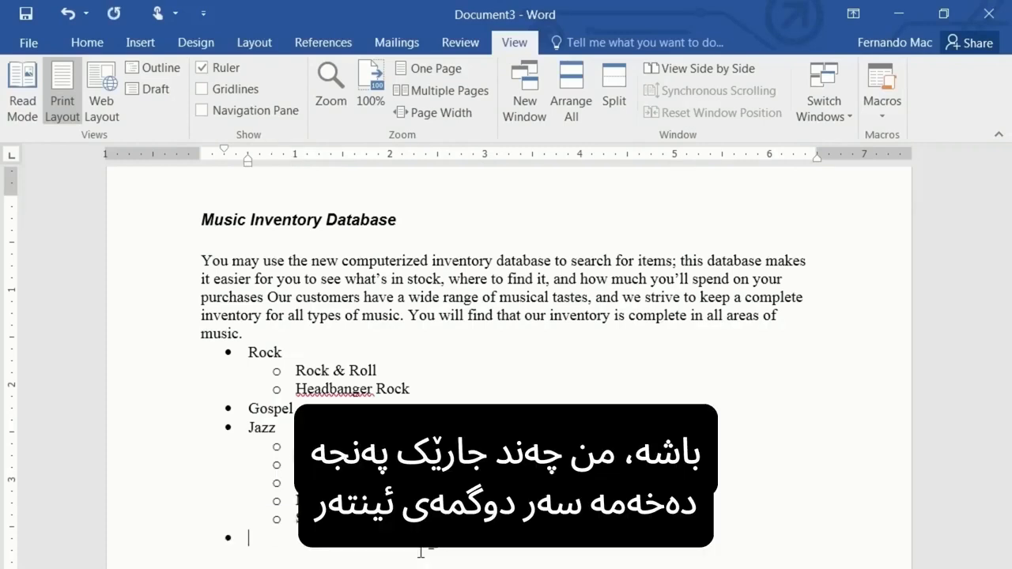
{"action": "key", "text": "Return"}
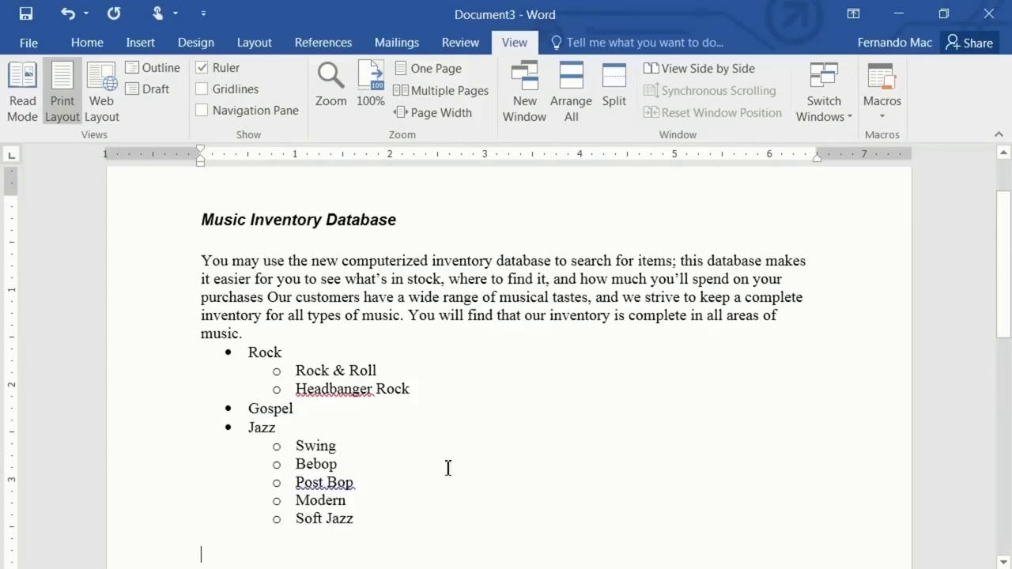
Step: Browse the bullet library and the numbering library, previewing the Roman numeral format on the empty line without applying it
{"action": "left_click", "coordinate": [88, 47]}
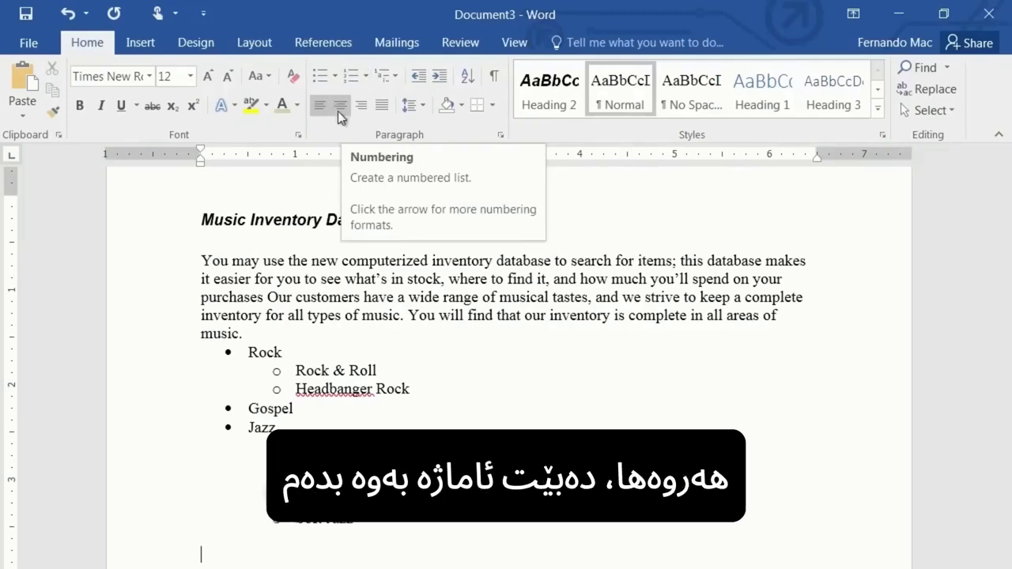
{"action": "left_click", "coordinate": [336, 77]}
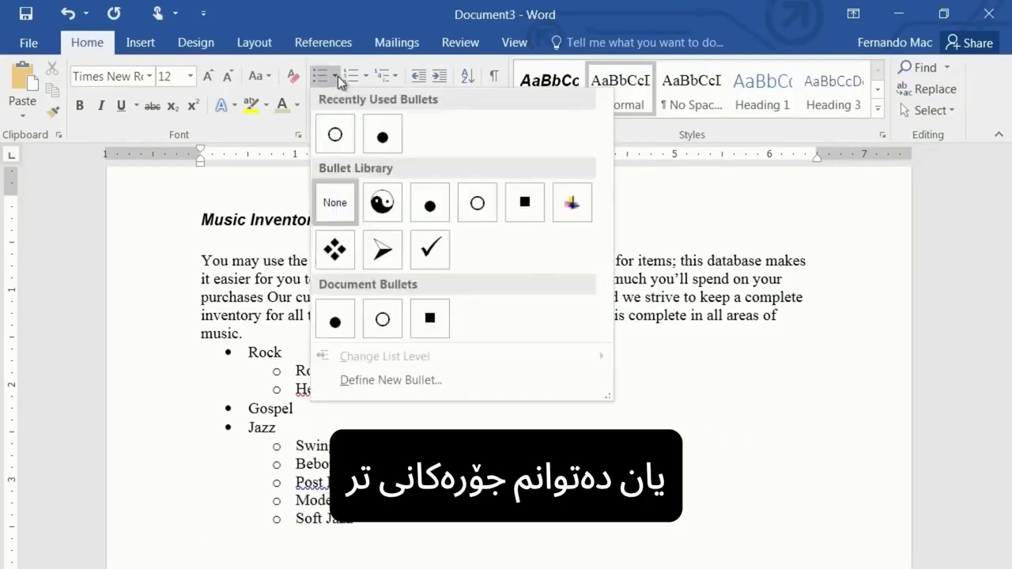
{"action": "left_click", "coordinate": [339, 82]}
{"action": "left_click", "coordinate": [366, 79]}
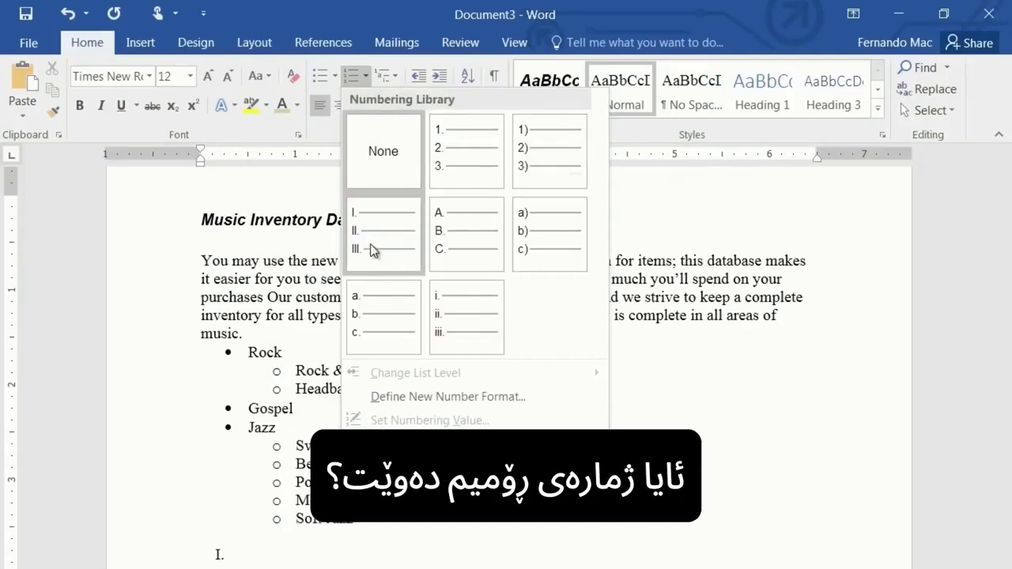
{"action": "left_click", "coordinate": [433, 14]}
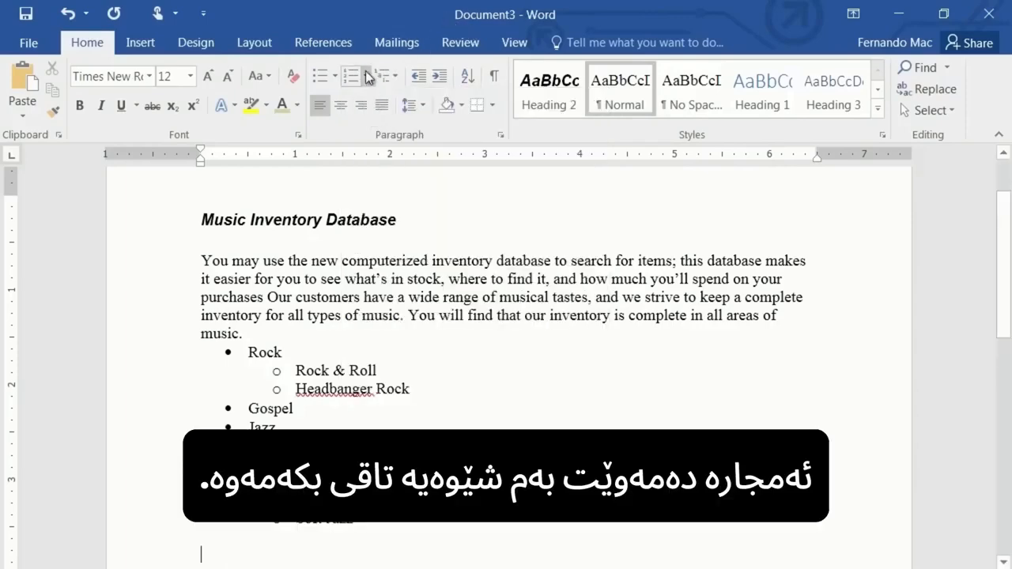
Step: Start a numbered list in the 1) 2) 3) format below the bulleted list, with "Get out my horn" as the first item
{"action": "left_click", "coordinate": [365, 73]}
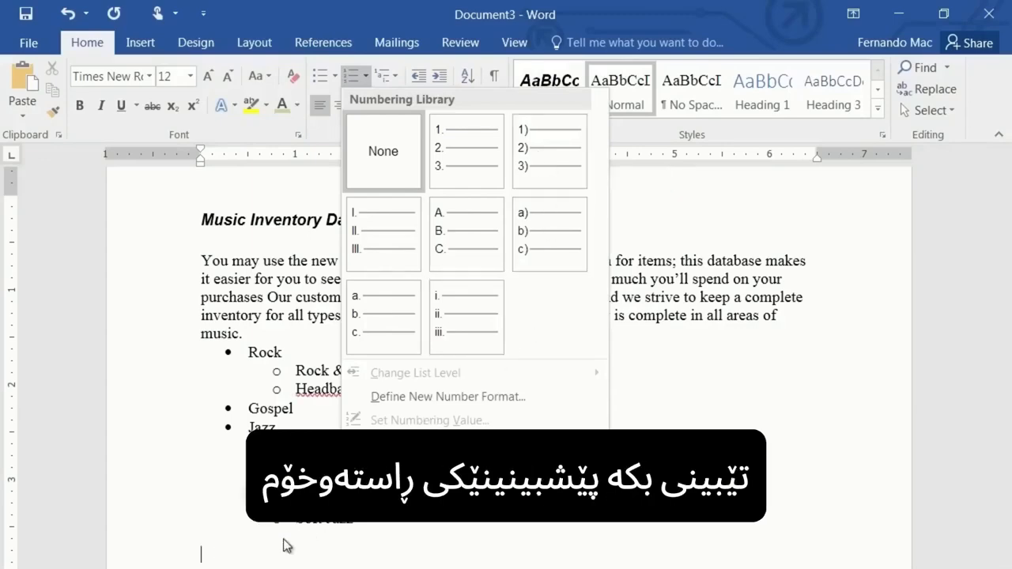
{"action": "left_click", "coordinate": [556, 156]}
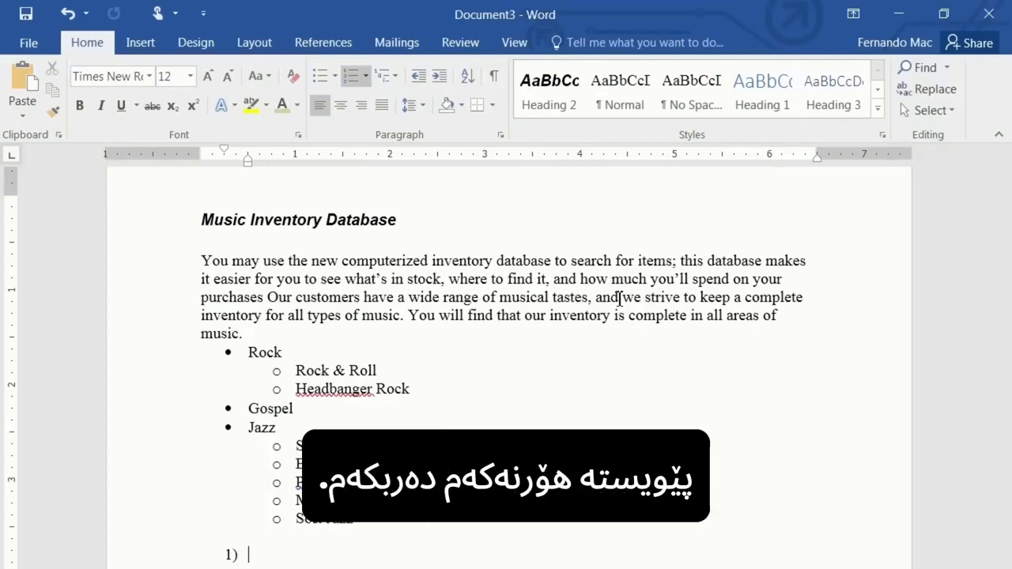
{"action": "type", "text": "Get out my horn"}
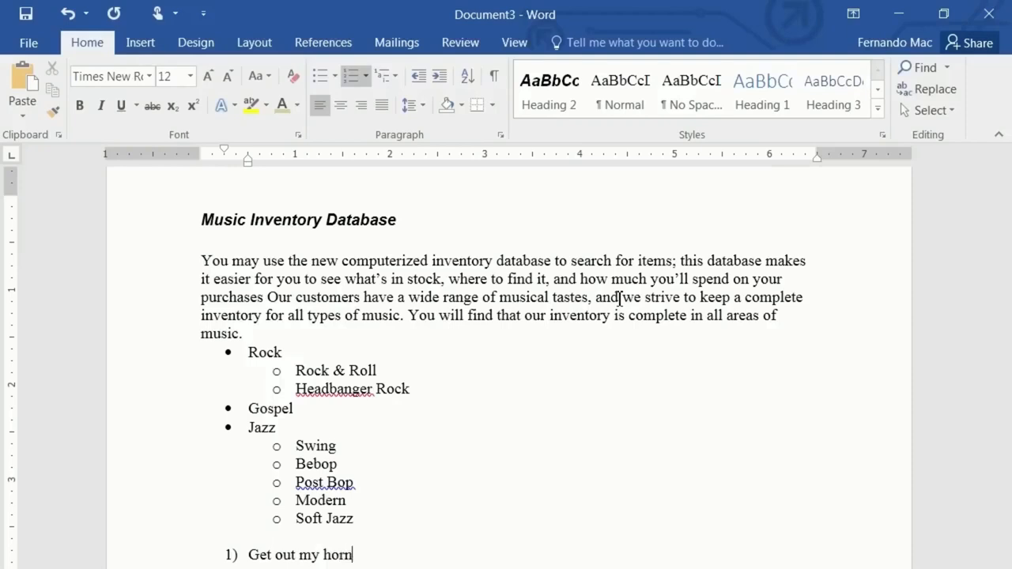
Step: Add "Put the horn together" and "Take out the music" as items 2 and 3 of the numbered list
{"action": "key", "text": "Return"}
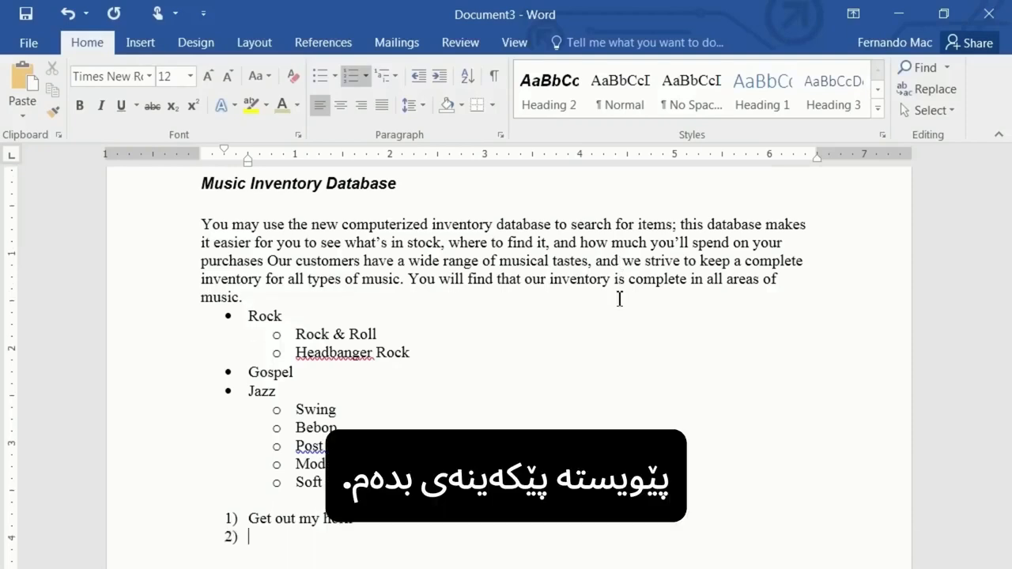
{"action": "type", "text": "put"}
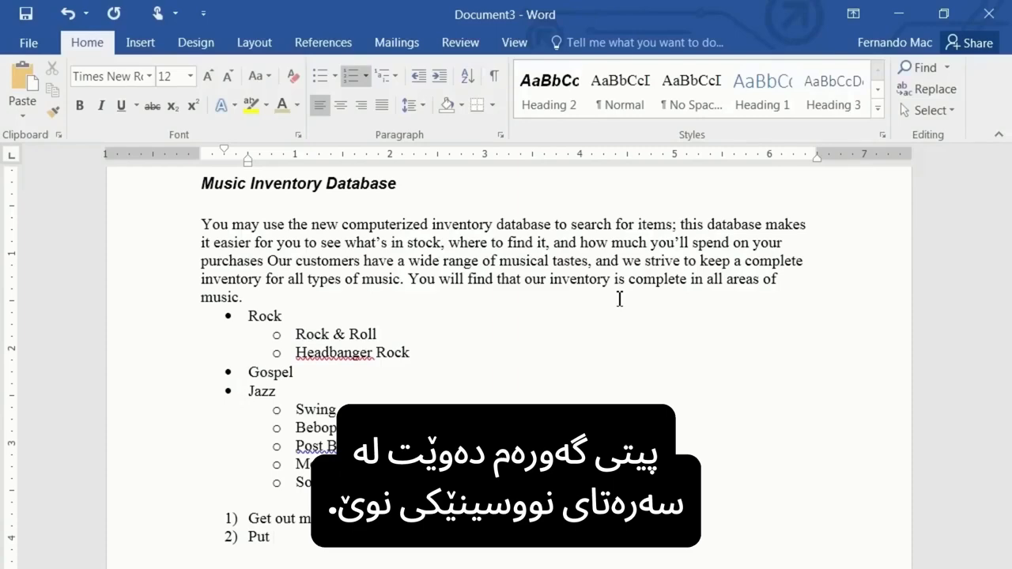
{"action": "type", "text": "the hor"}
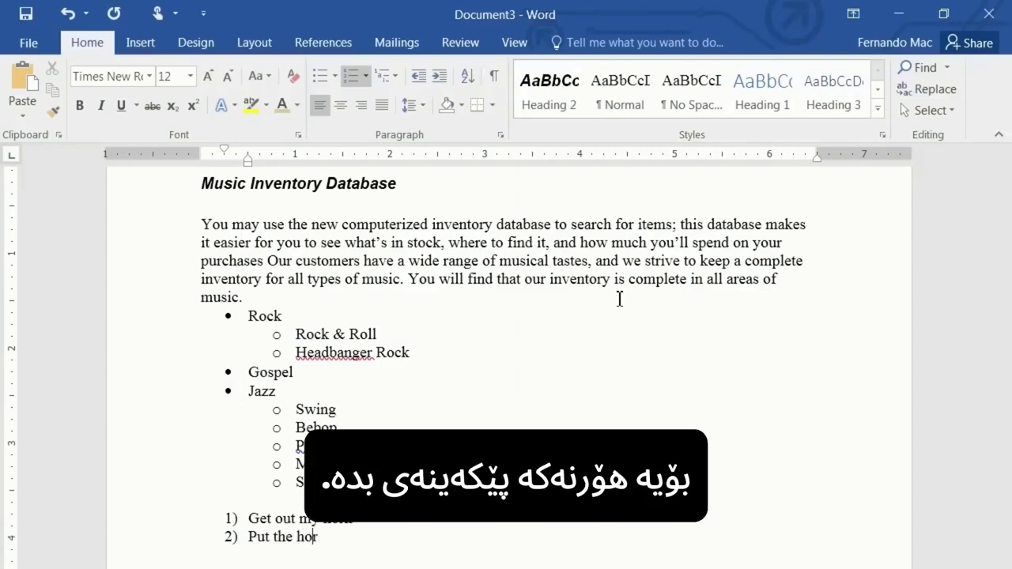
{"action": "type", "text": "n together"}
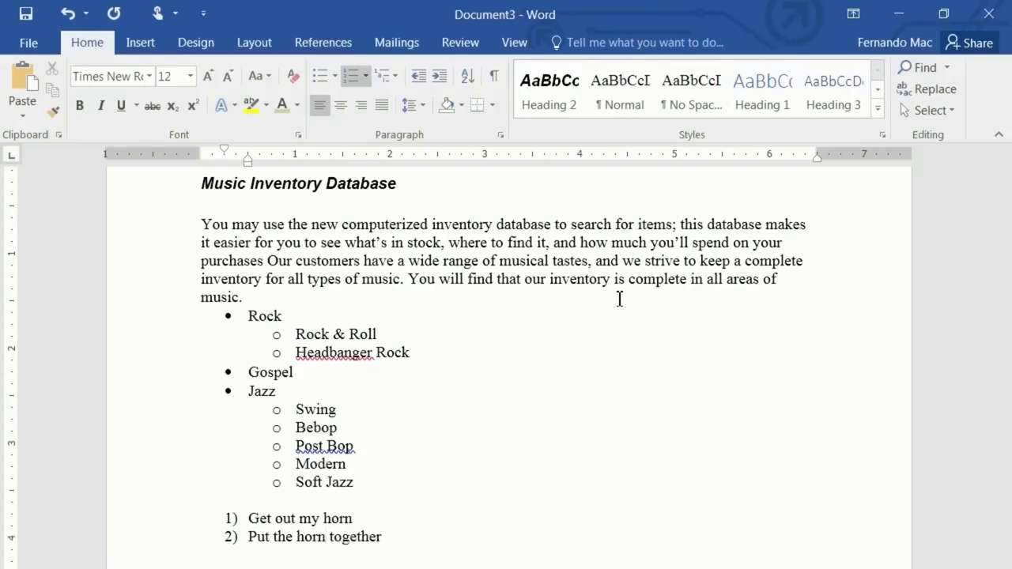
{"action": "key", "text": "Return"}
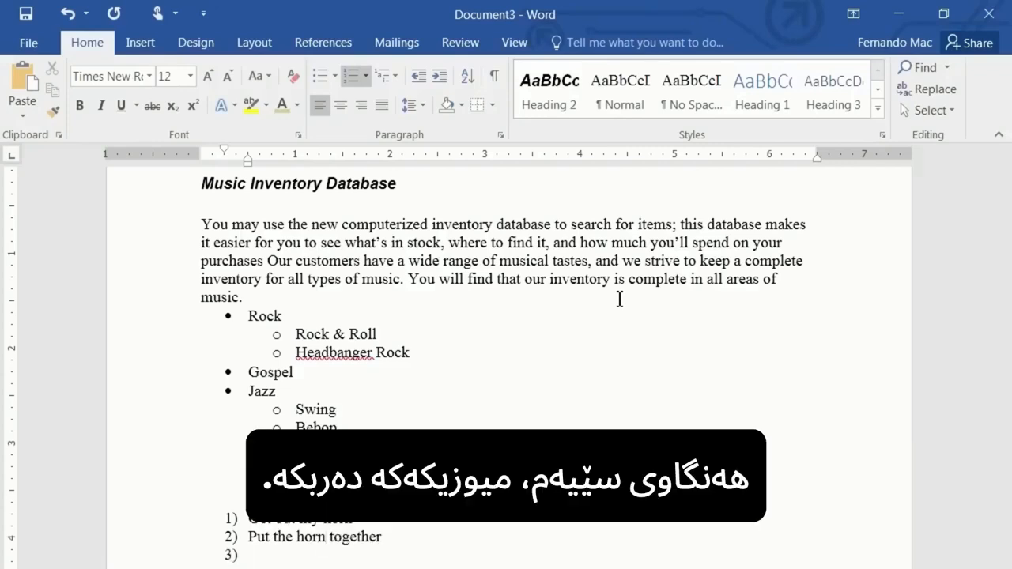
{"action": "type", "text": "Take out the mu"}
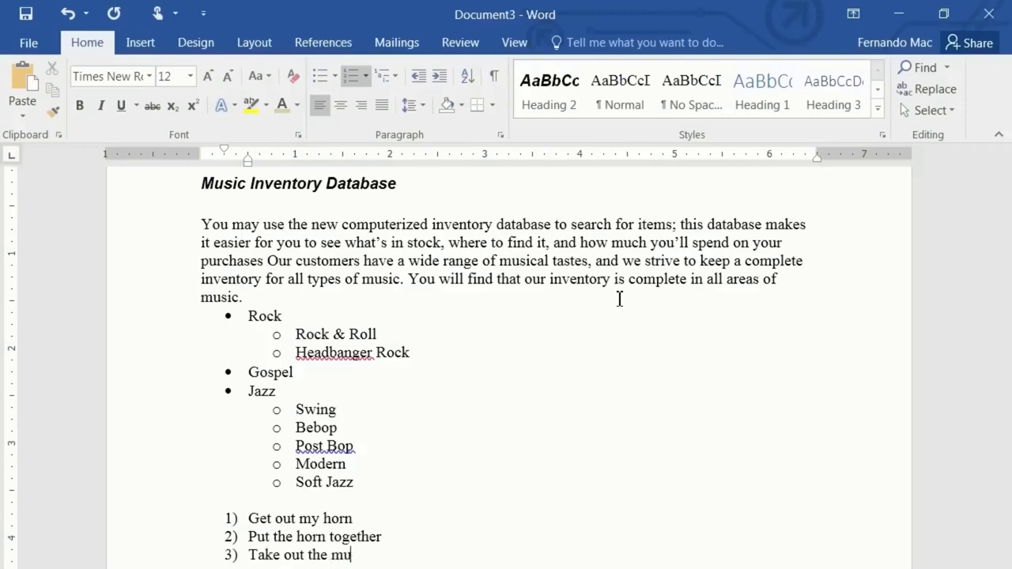
{"action": "type", "text": "sic"}
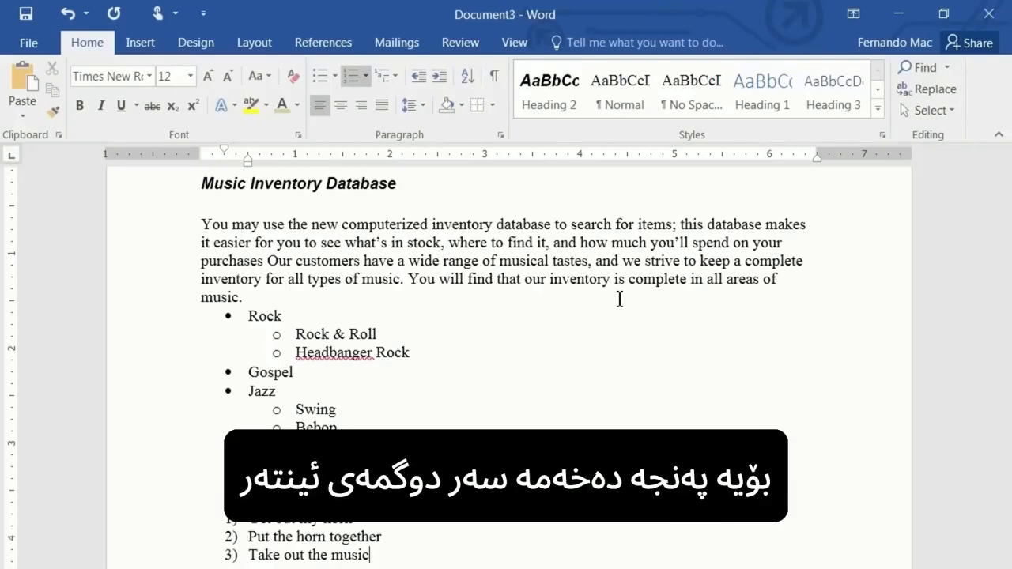
Step: Add the lettered sub-item "Decide whetehr it will bee Bebop or Swing" under "Take out the music"
{"action": "key", "text": "Return"}
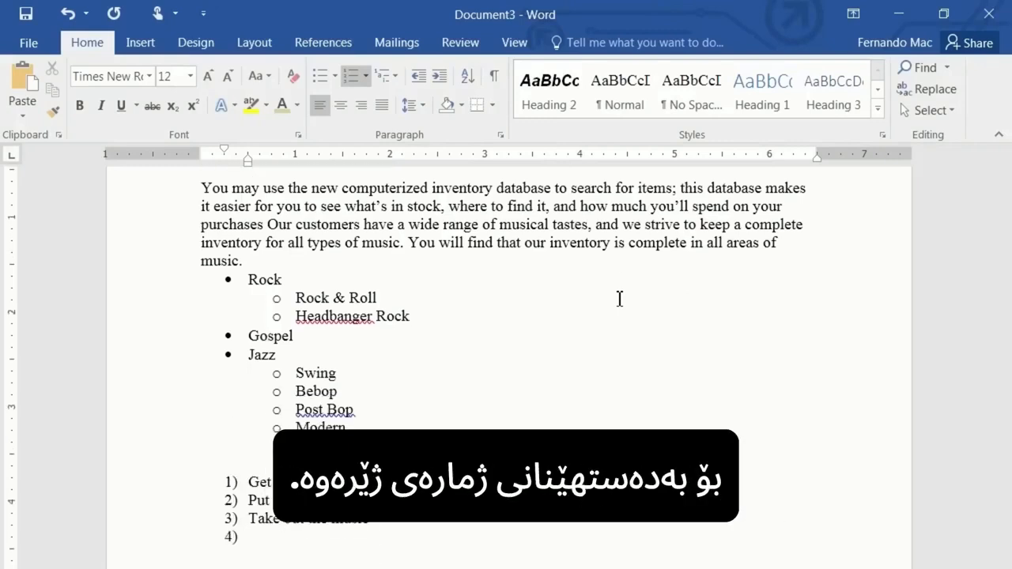
{"action": "key", "text": "Tab"}
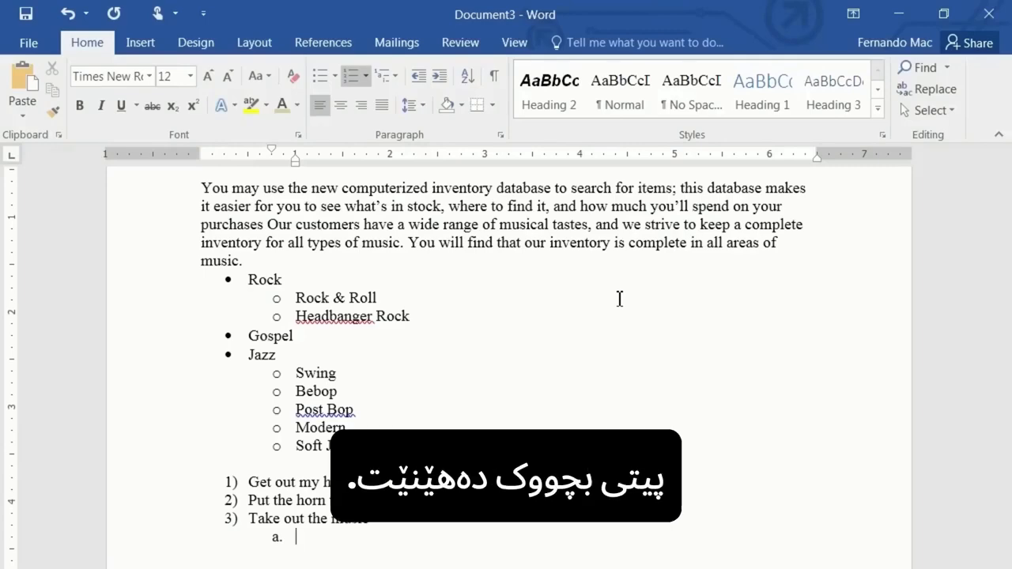
{"action": "type", "text": "De"}
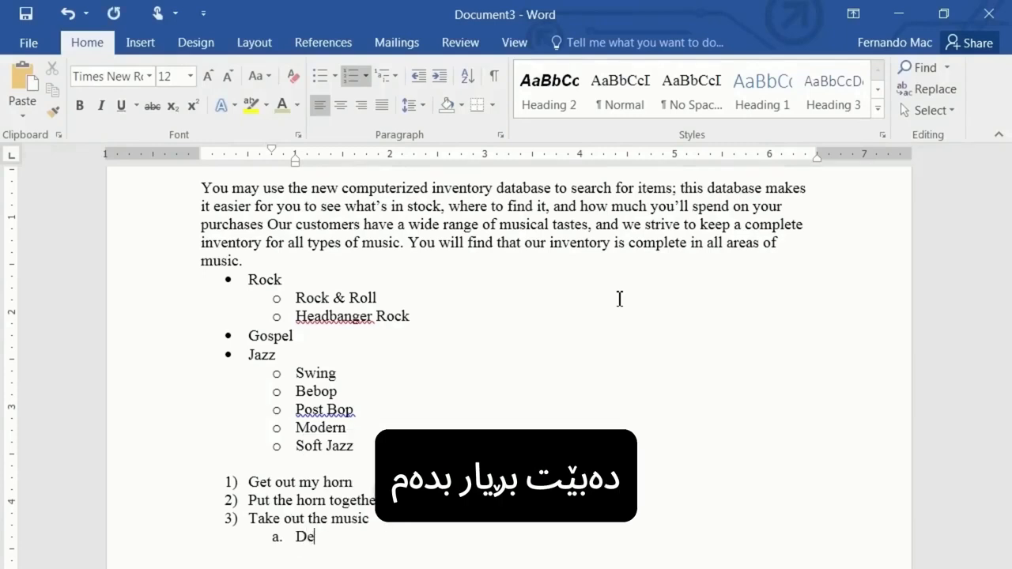
{"action": "type", "text": "cide whetehr it wil"}
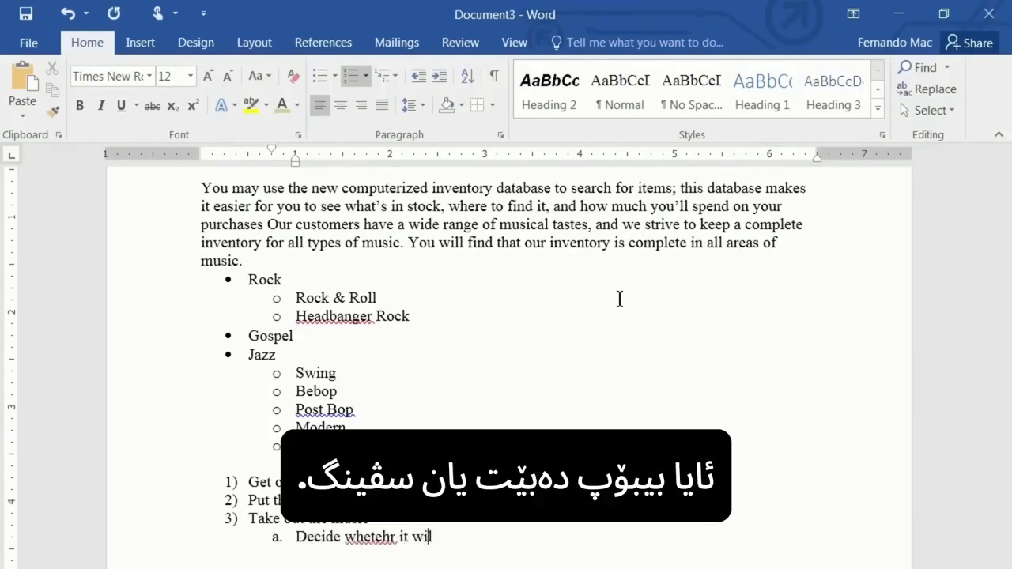
{"action": "type", "text": "l bee Bebop or S"}
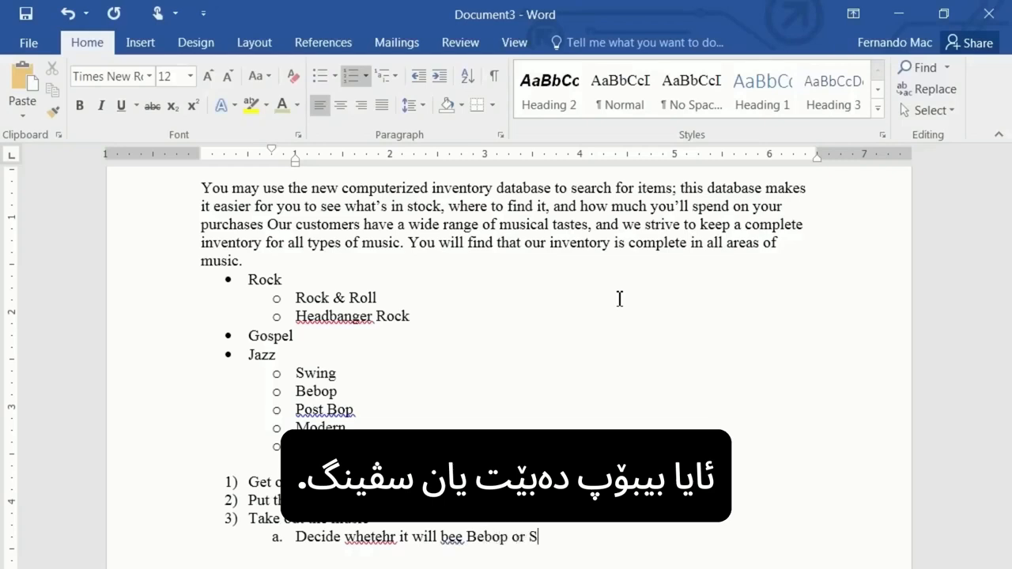
{"action": "type", "text": "wing"}
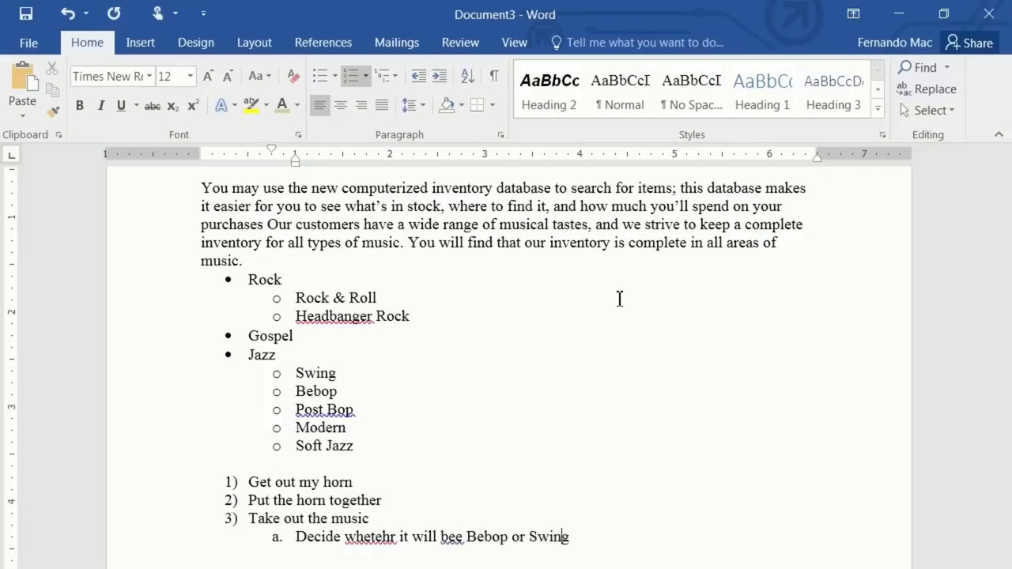
Step: Correct "bee" to "be" and the misspelled "whetehr" to "whether" in the lettered sub-item
{"action": "key", "text": "ctrl+Left"}
{"action": "key", "text": "ctrl+Left"}
{"action": "key", "text": "ctrl+Left"}
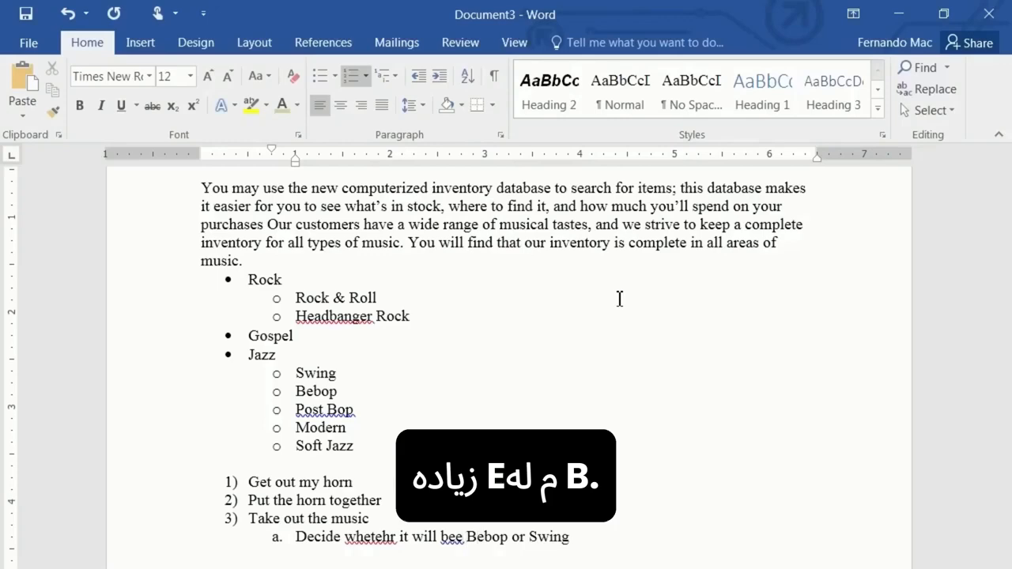
{"action": "key", "text": "BackSpace"}
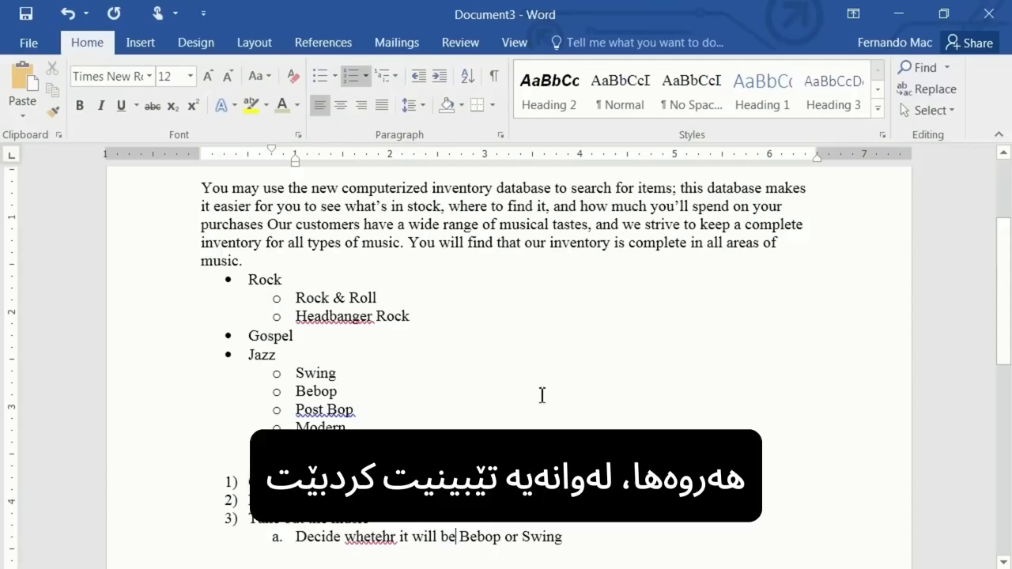
{"action": "right_click", "coordinate": [380, 540]}
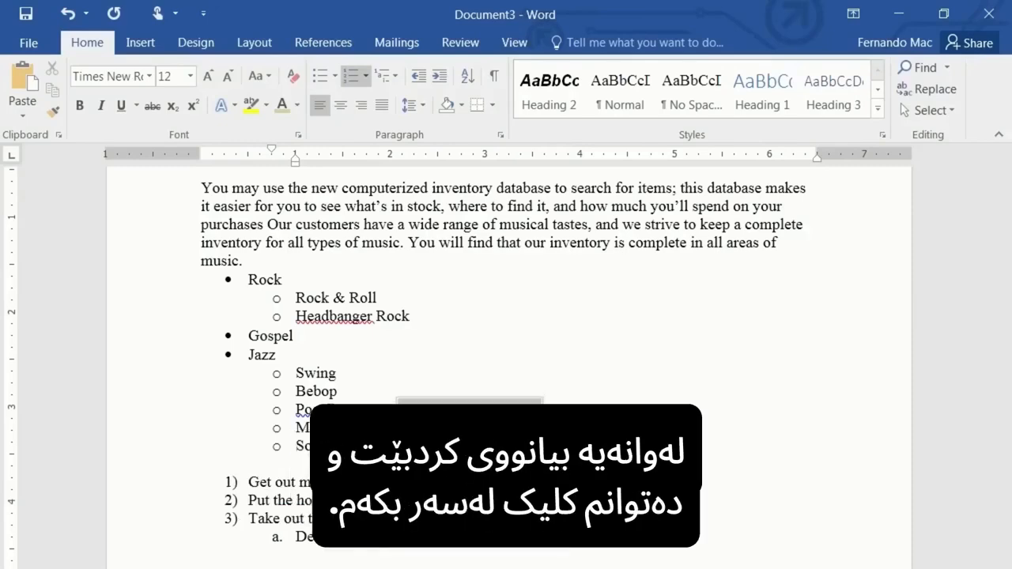
{"action": "left_click", "coordinate": [465, 412]}
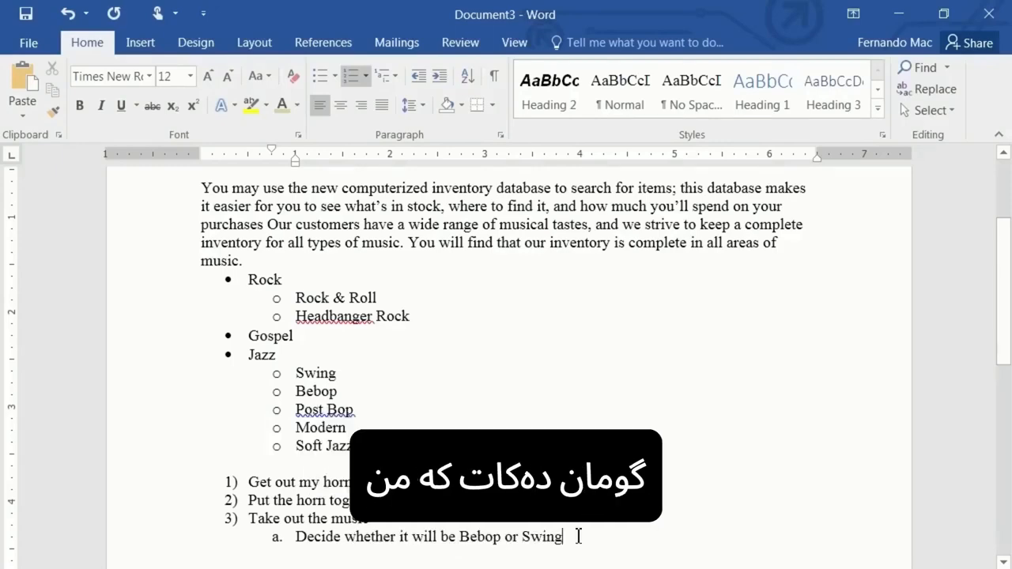
Step: Return to the first numbering level below the sub-item and add "Set the music on the music stand" as item 4
{"action": "key", "text": "Return"}
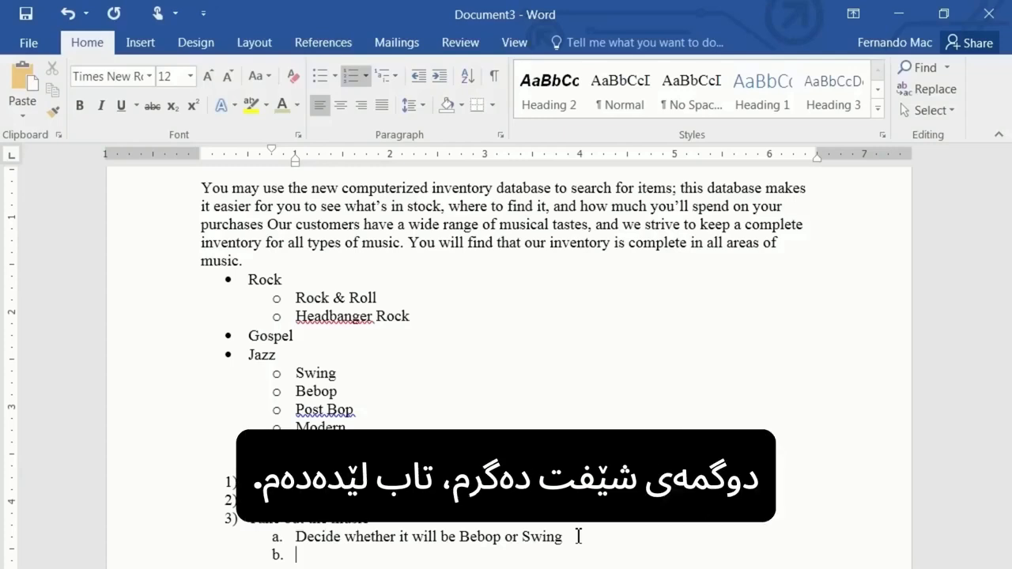
{"action": "key", "text": "shift+Tab"}
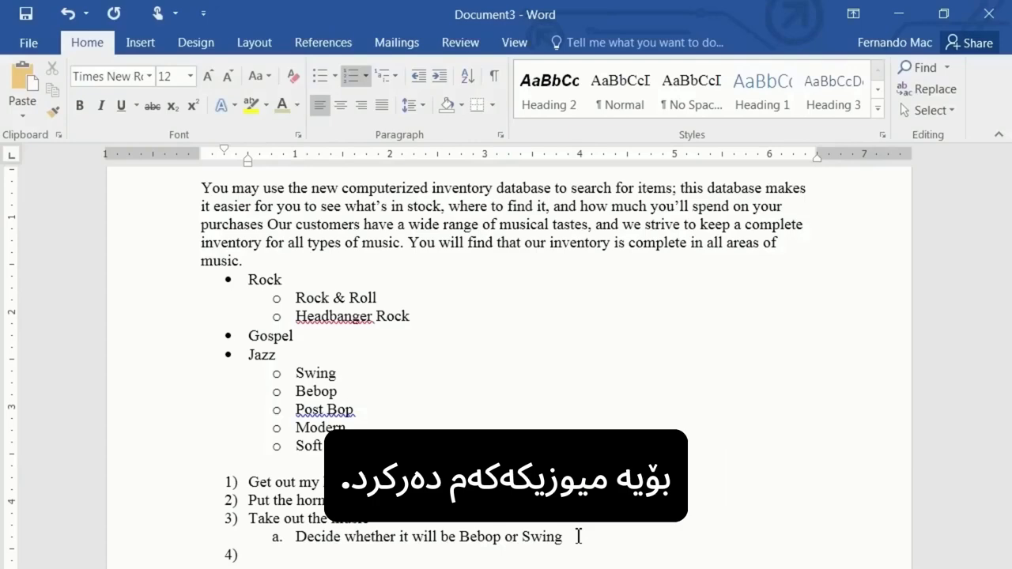
{"action": "type", "text": "Se"}
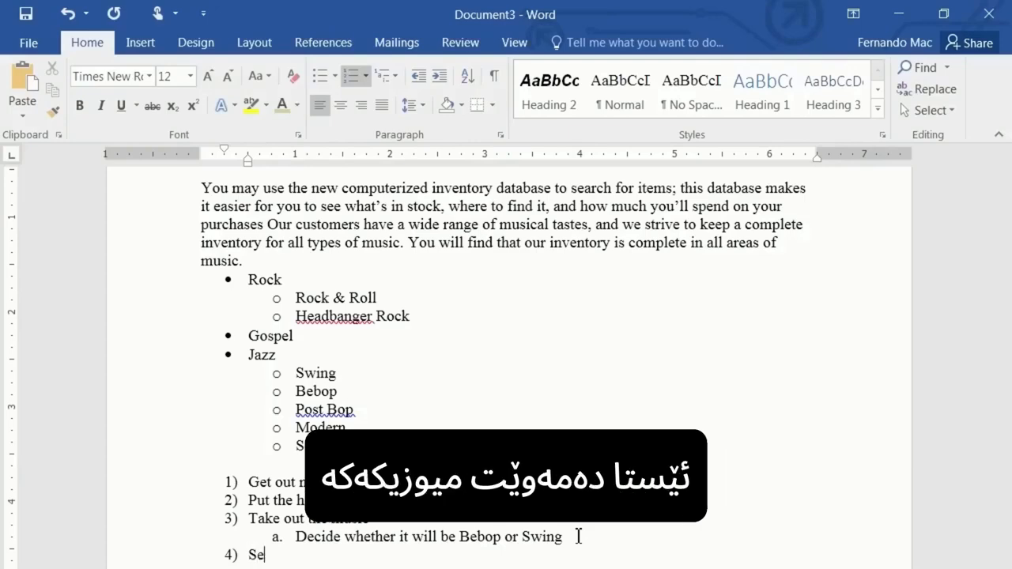
{"action": "type", "text": "t the musi"}
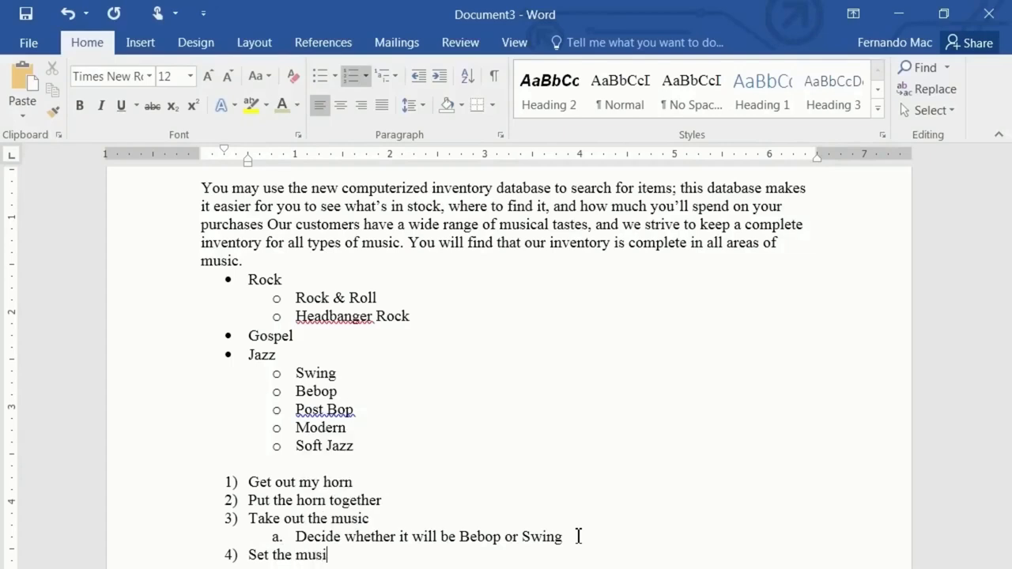
{"action": "type", "text": "c on the m"}
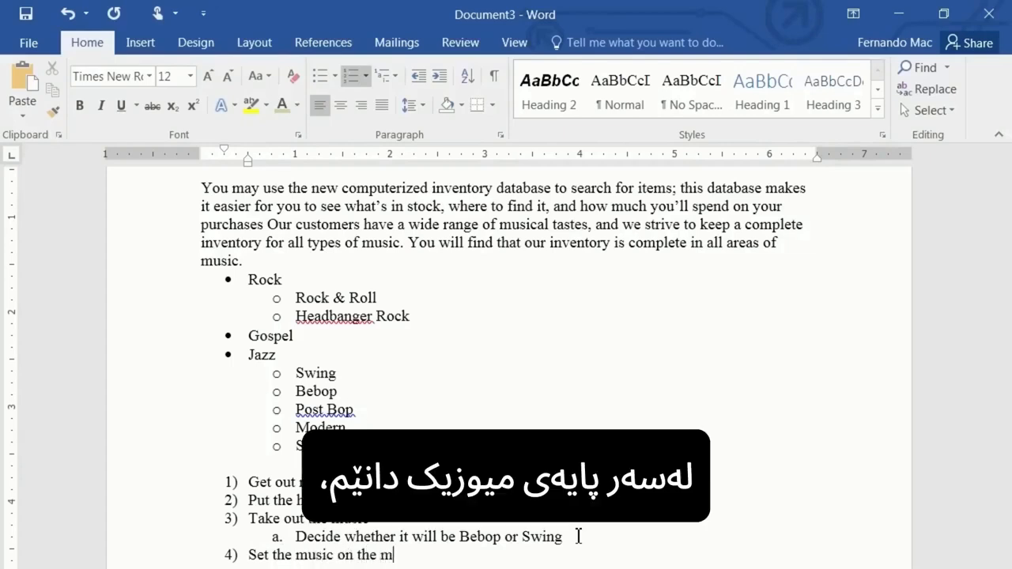
{"action": "type", "text": "usic stand"}
Step: Add "Turn on the microphone" and "Swing, Baby!" as items 5 and 6, and end the numbered list below them
{"action": "key", "text": "Return"}
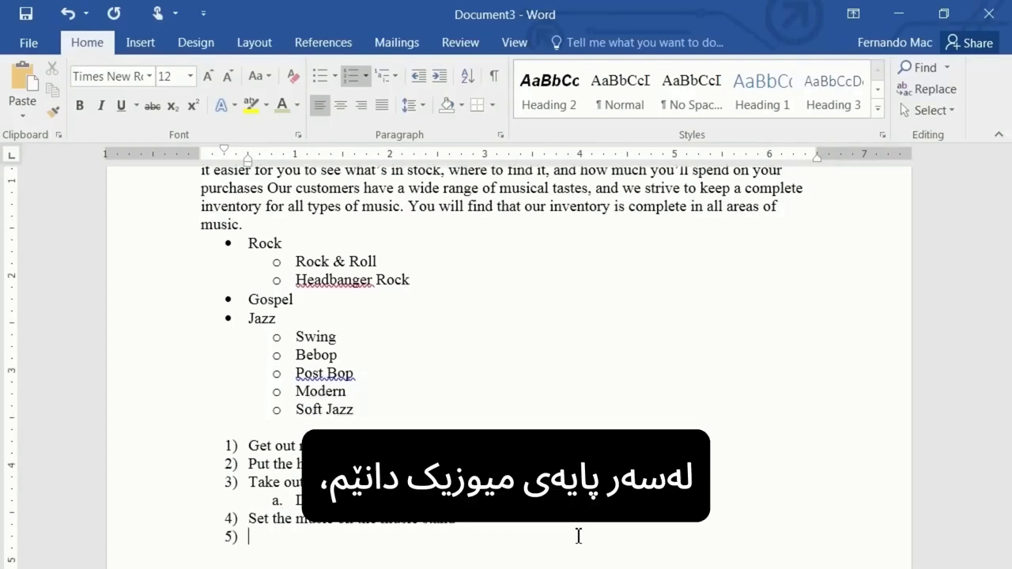
{"action": "type", "text": "Turn o"}
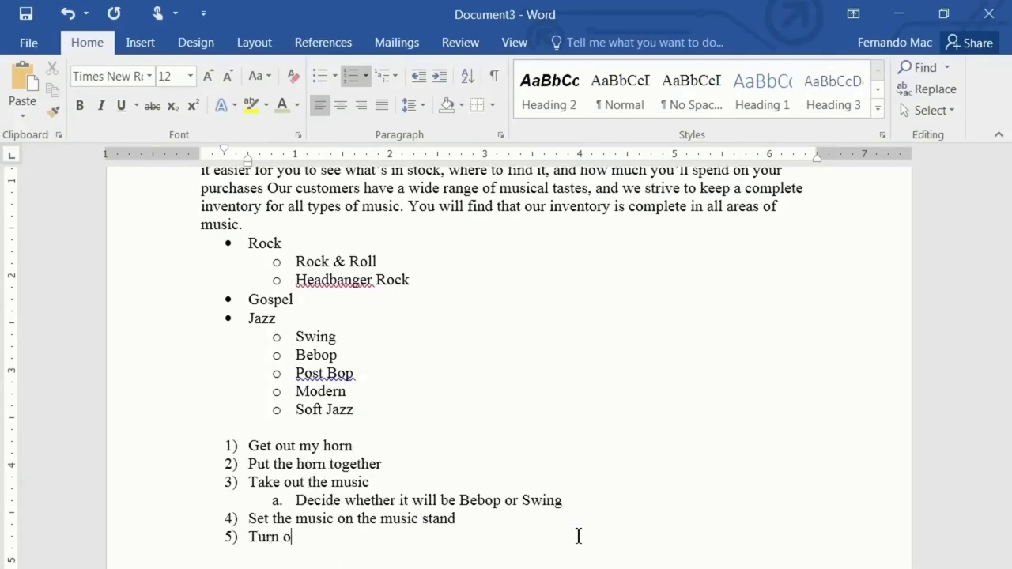
{"action": "type", "text": "n the microphone"}
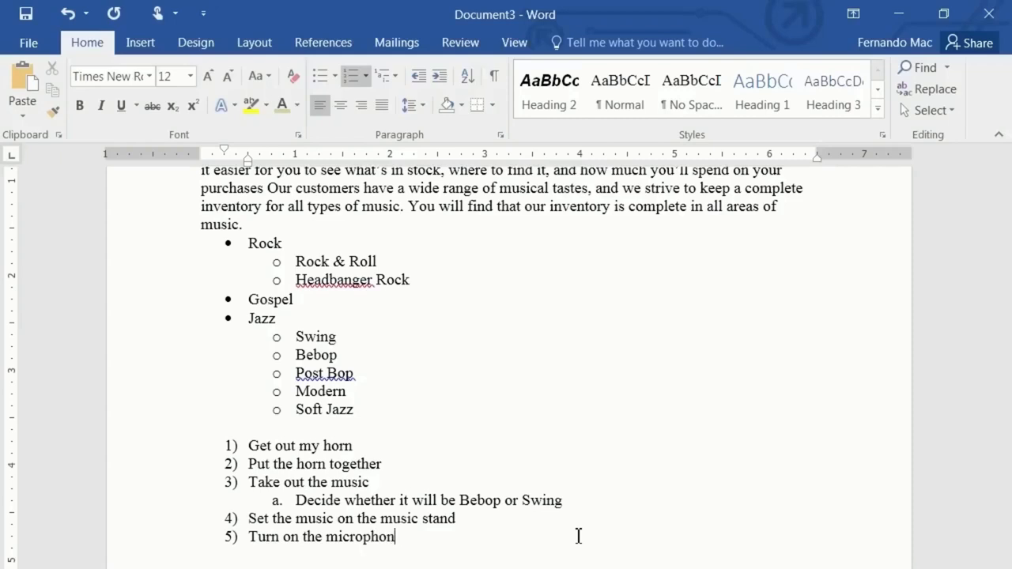
{"action": "key", "text": "Return"}
{"action": "type", "text": "Swi"}
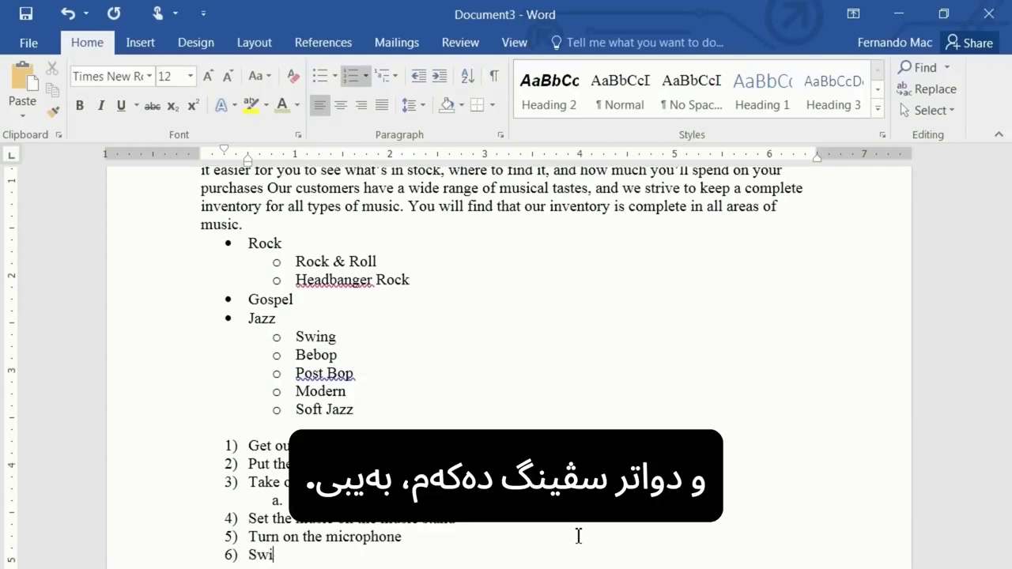
{"action": "type", "text": "ng, Baby!"}
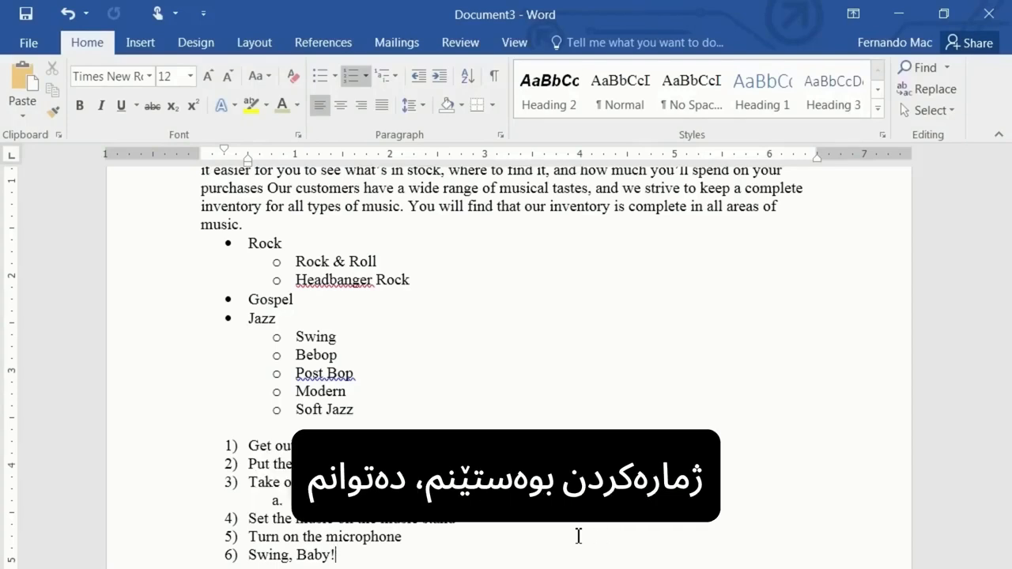
{"action": "key", "text": "Return"}
{"action": "key", "text": "Return"}
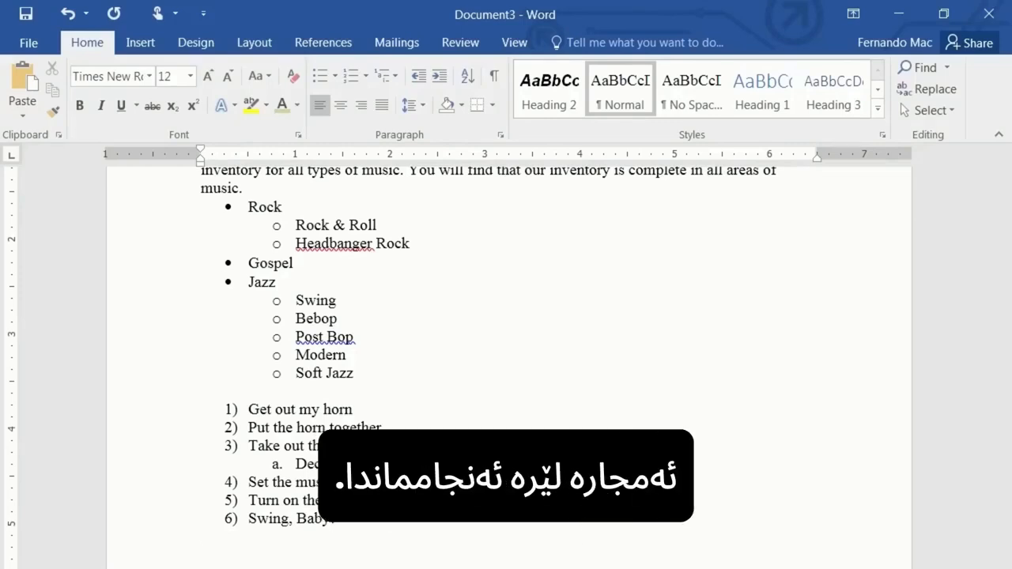
Step: Preview the Roman numeral numbering format on the empty line below "Swing, Baby!" without applying it
{"action": "left_click", "coordinate": [364, 72]}
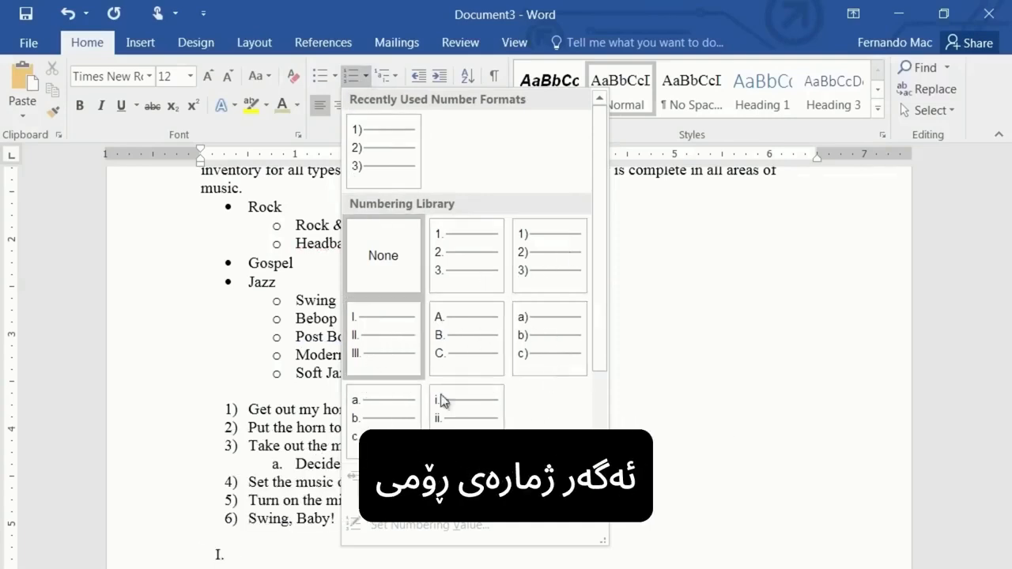
{"action": "left_click", "coordinate": [426, 8]}
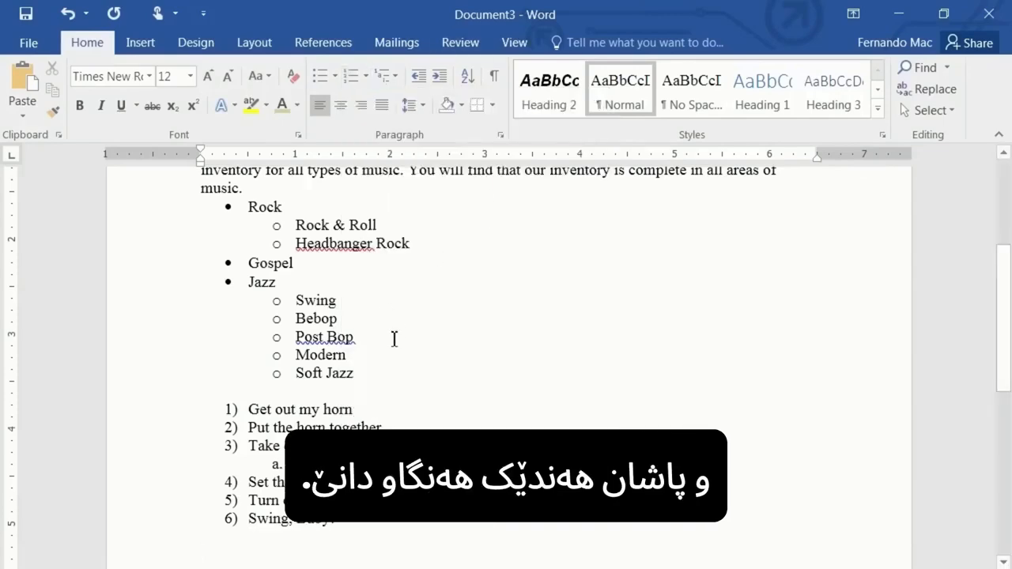